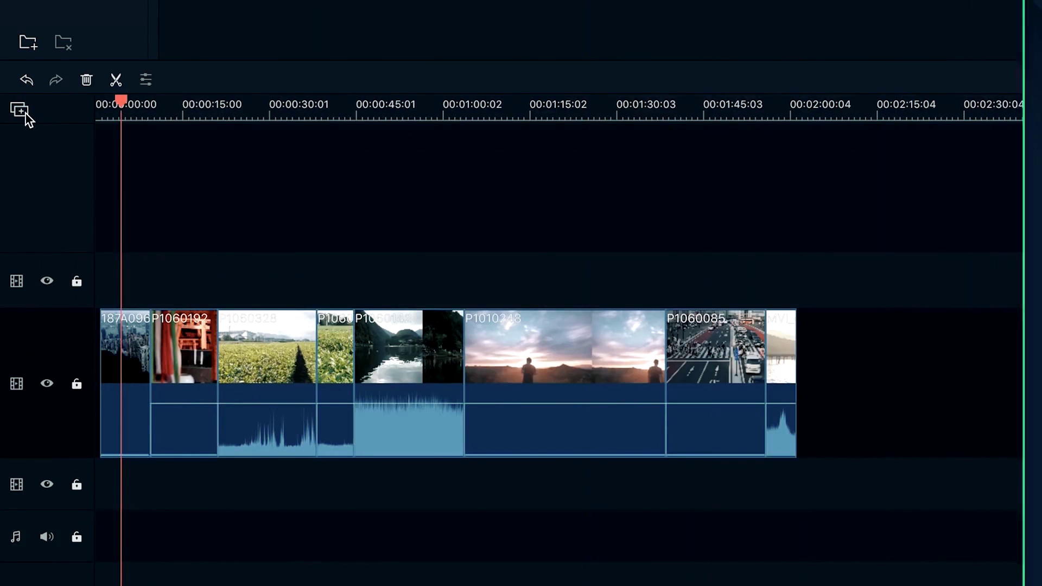
left_click(23, 113)
left_click(38, 115)
left_click(25, 115)
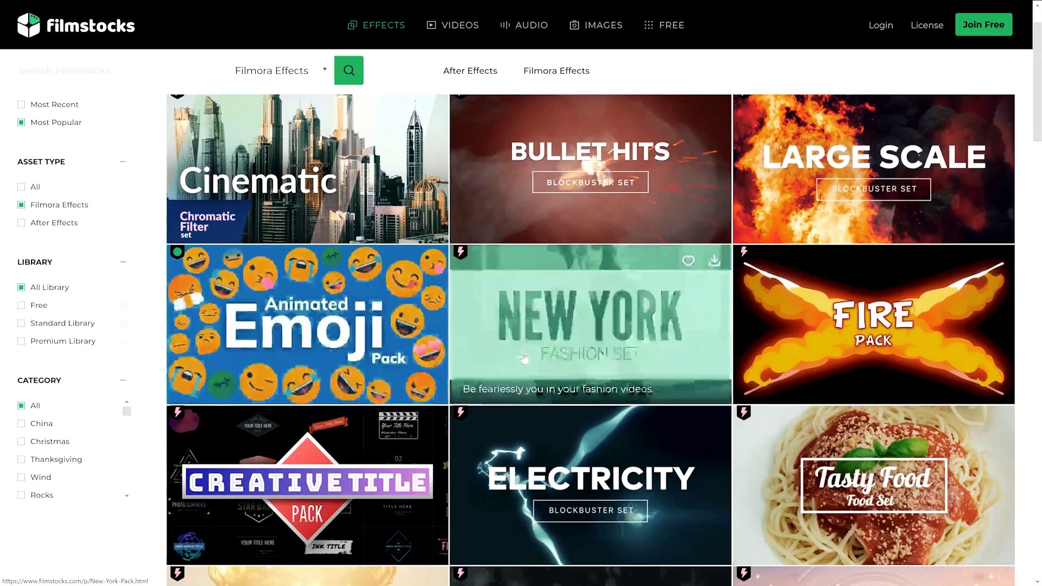
- Browse the Filmstocks gallery of Filmora effect packs and the compositing and 4K sections of the Filmora9 product page
scroll(522, 351, "down", 3)
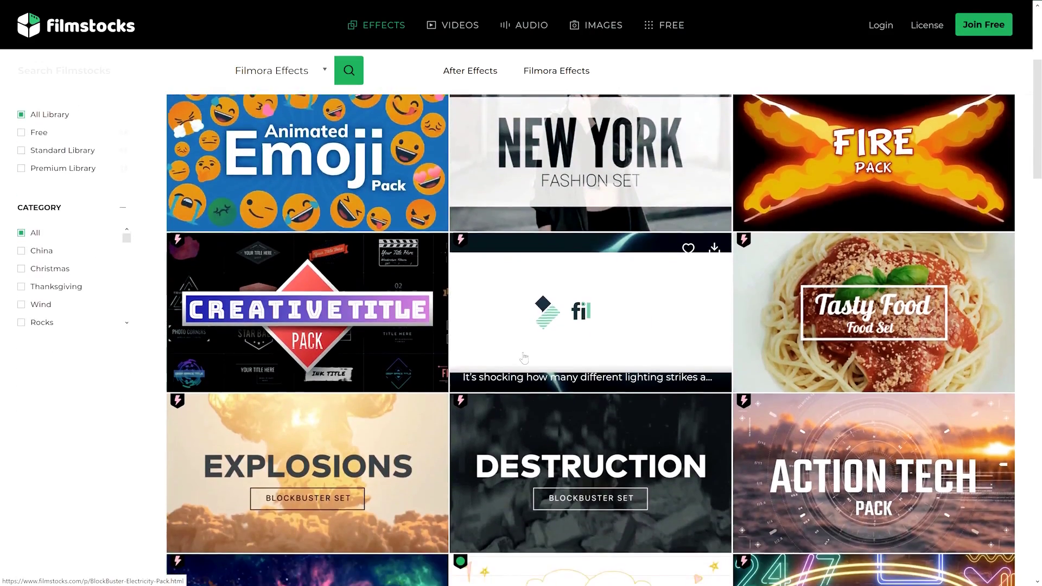
scroll(523, 357, "down", 3)
scroll(524, 357, "down", 2)
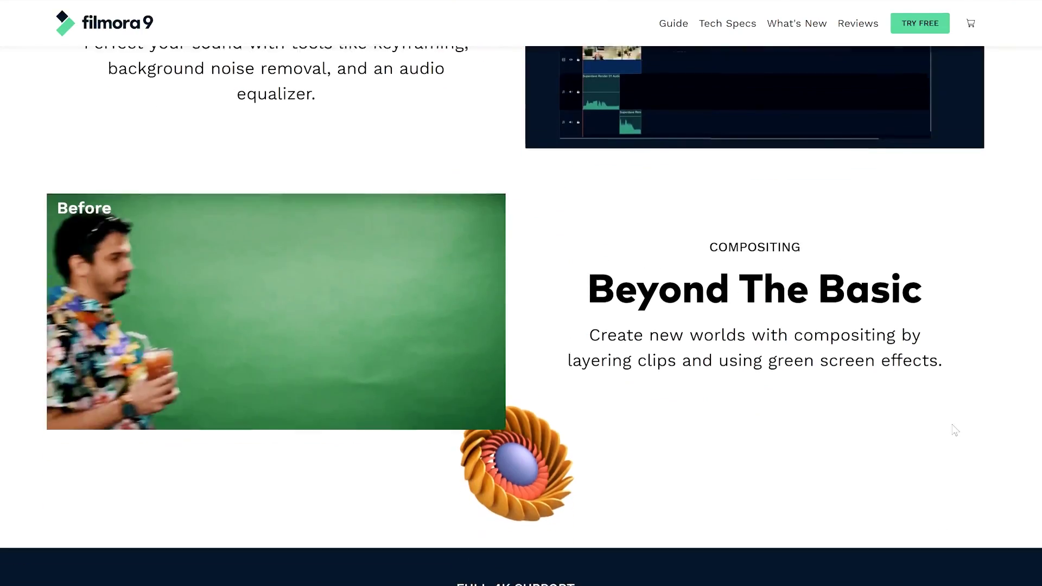
scroll(951, 424, "down", 6)
scroll(952, 426, "down", 3)
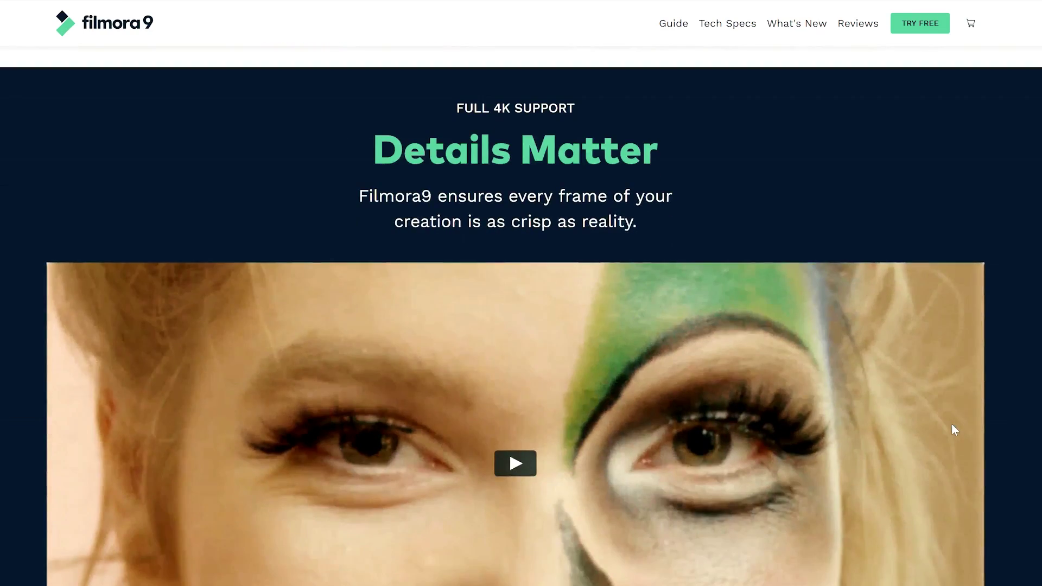
scroll(952, 426, "down", 1)
scroll(952, 423, "up", 1)
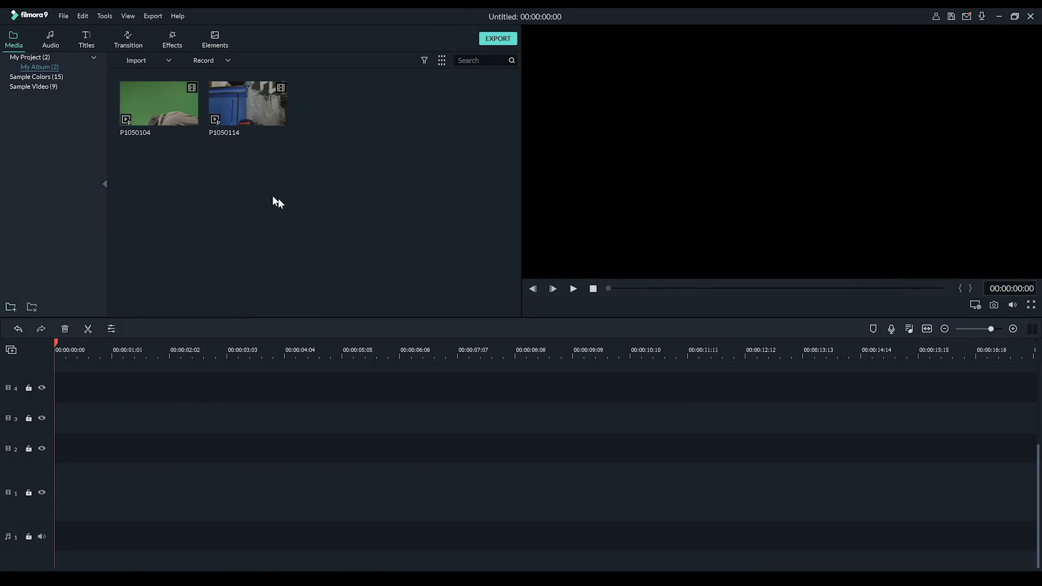
- Preview the green screen clip P1050104 and mark its out point at 00:00:14:08
mouse_move(177, 129)
left_click(189, 114)
double_click(188, 112)
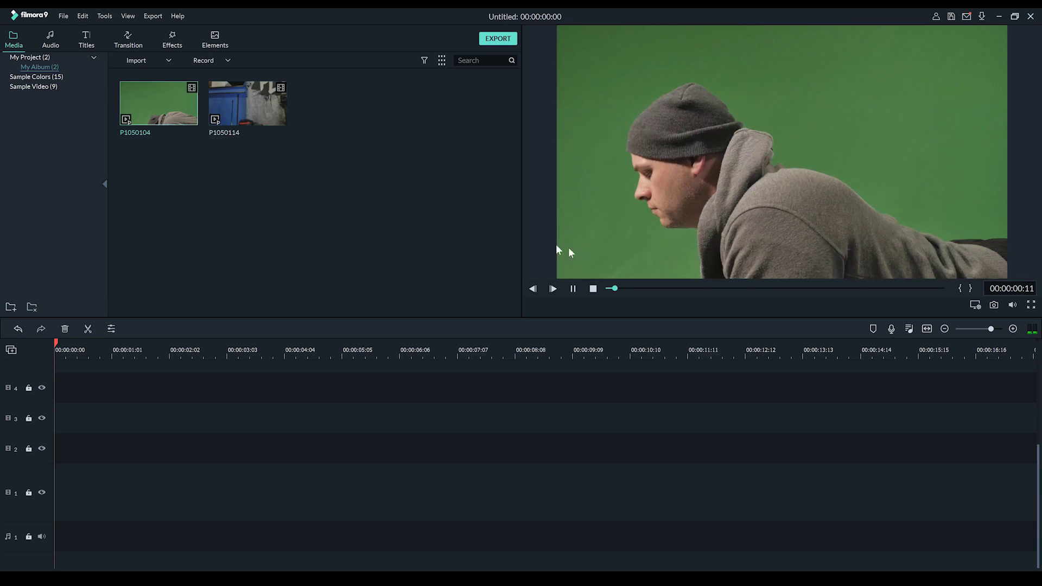
left_click(746, 289)
left_click_drag(747, 288, 827, 291)
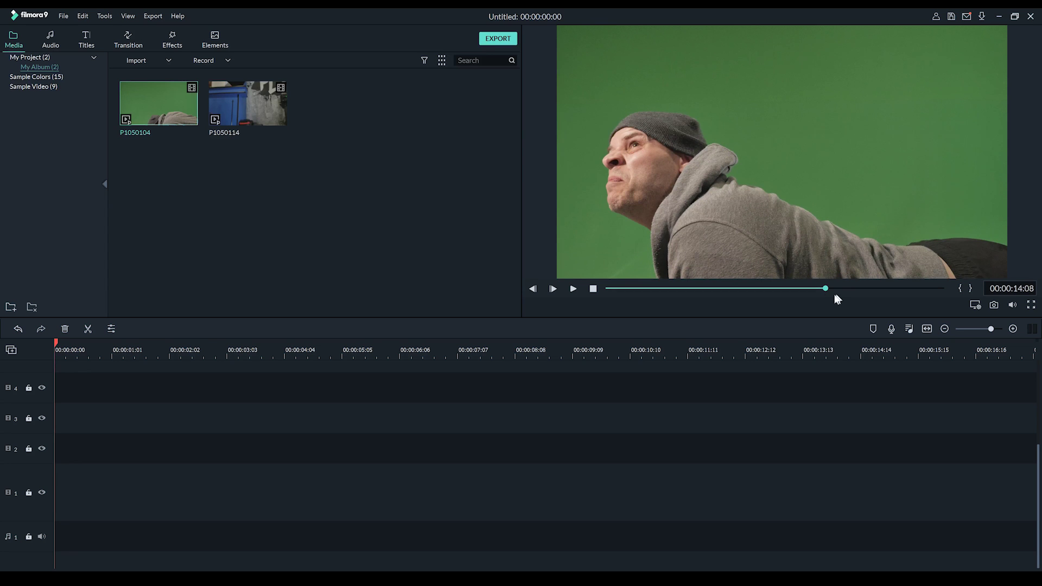
left_click(970, 290)
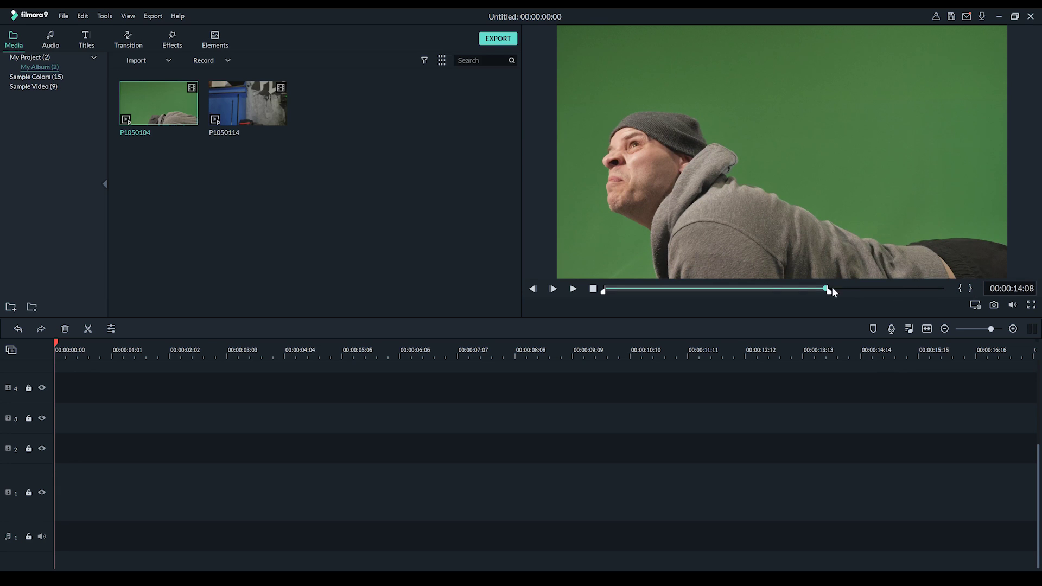
- Mark the green screen clip's in point at 00:00:08:14 and place the marked range at the start of video track 2
left_click(729, 289)
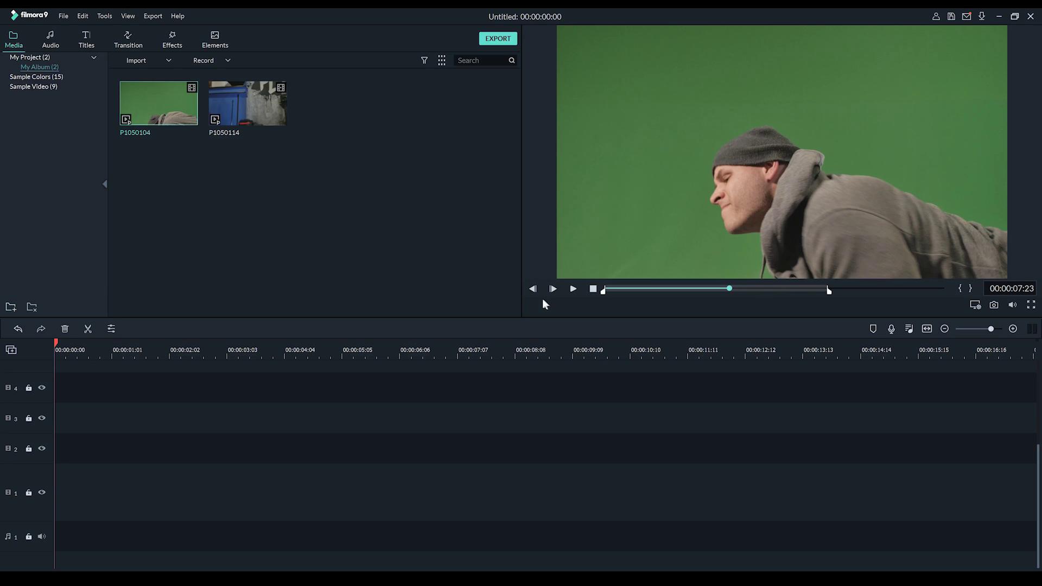
left_click(574, 289)
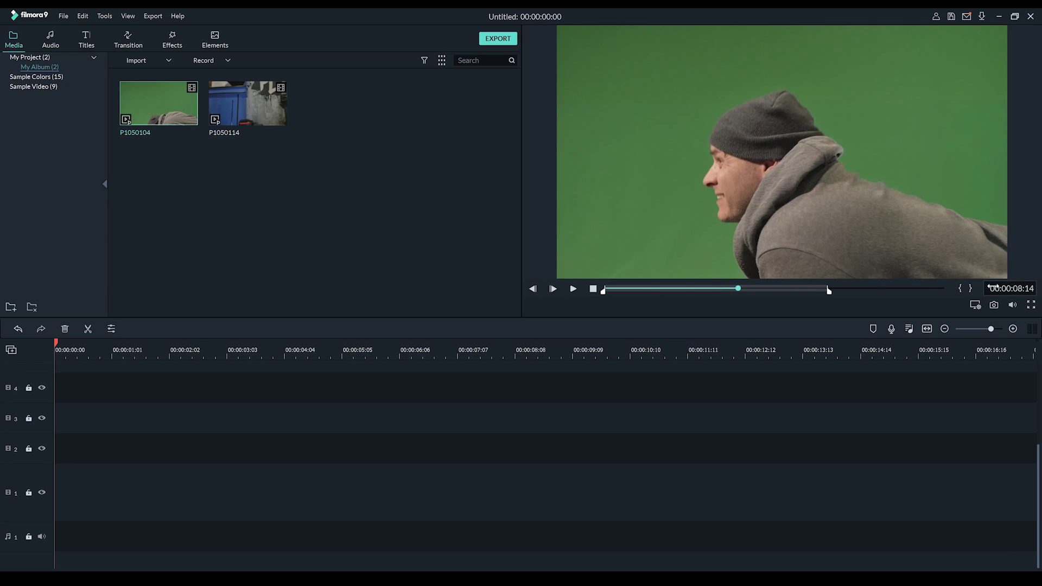
left_click(959, 289)
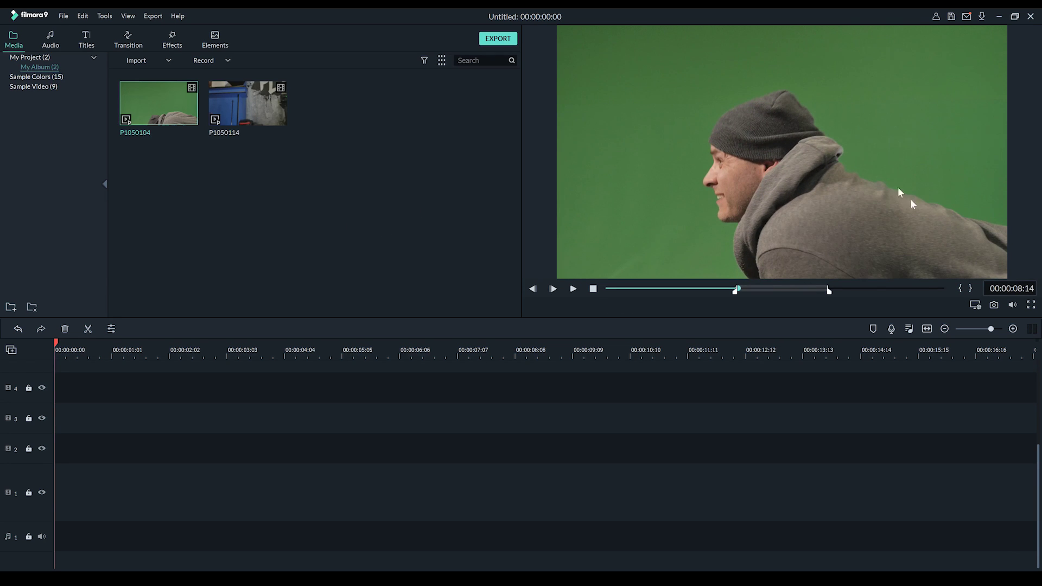
left_click_drag(162, 115, 49, 445)
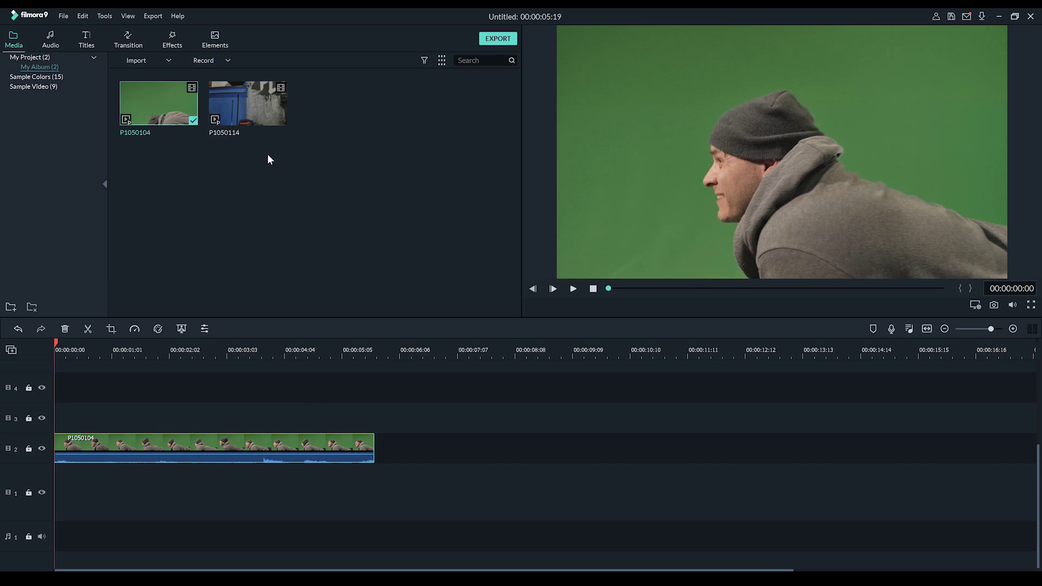
- Preview the background clip P1050114 and place its marked range at the start of video track 1
double_click(255, 114)
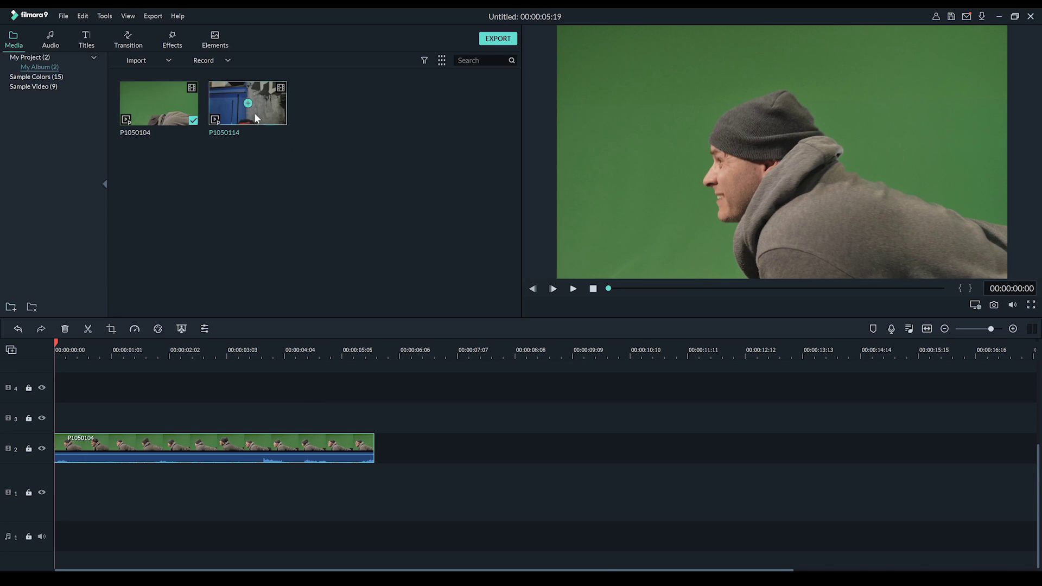
left_click(593, 288)
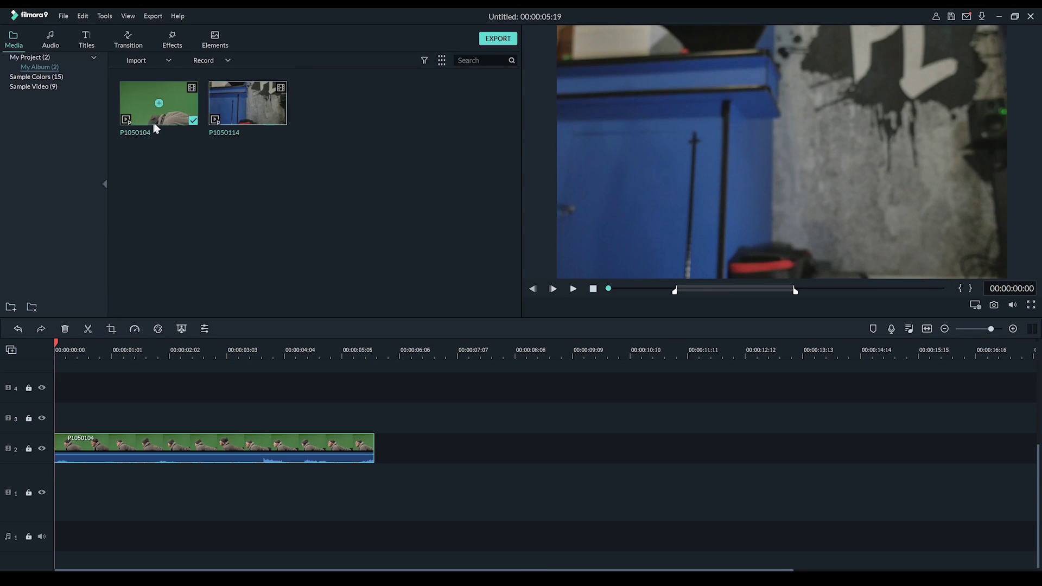
left_click_drag(242, 113, 41, 493)
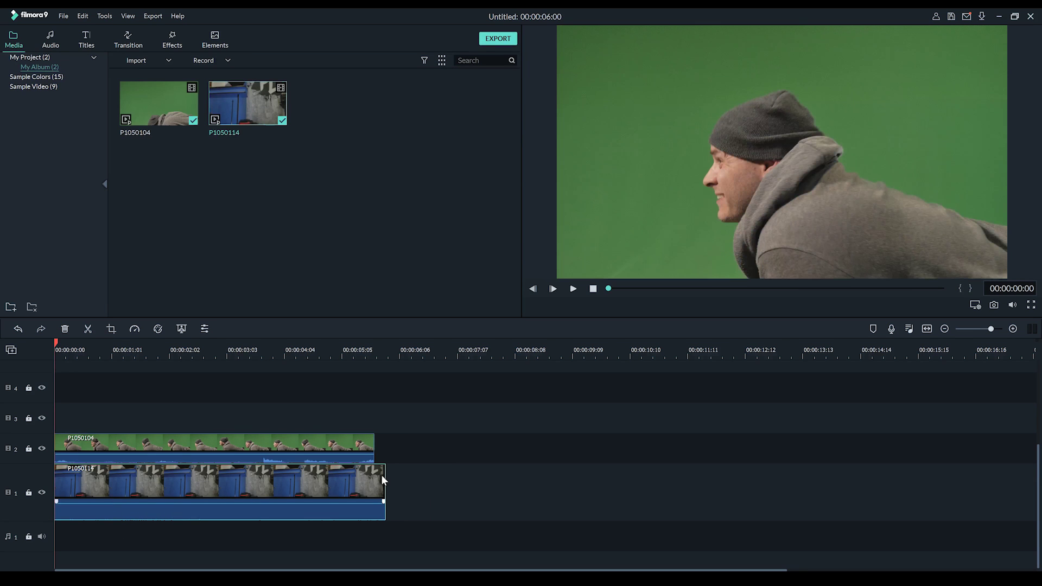
- Trim the end of the background clip on video track 1 to line up with the end of the green screen clip
left_click(274, 442)
left_click(300, 471)
left_click_drag(386, 475, 374, 476)
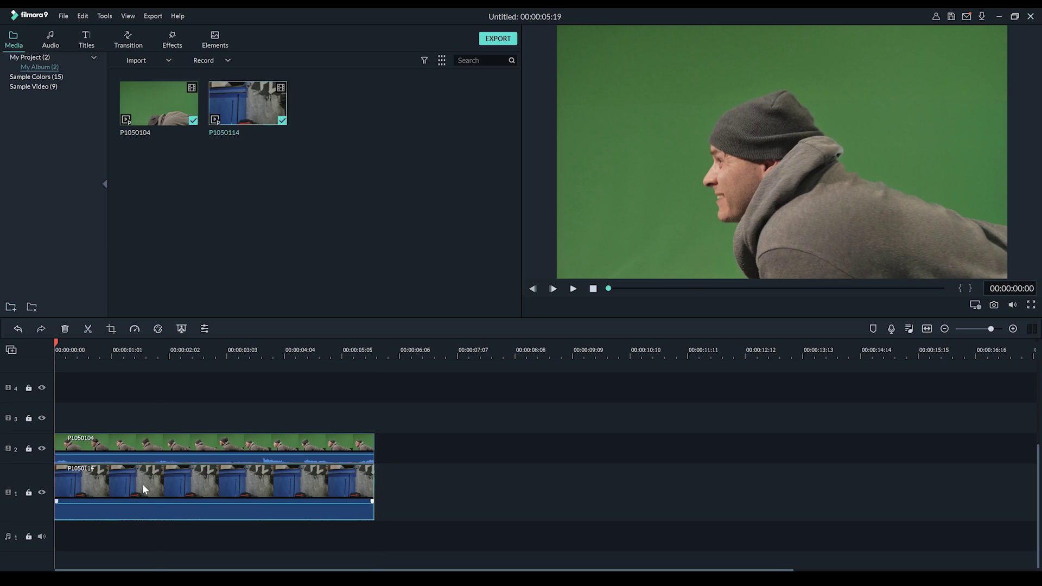
- At 00:00:02:19, apply the green screen effect to P1050104 on track 2 and choose light green as the key color
left_click(155, 451)
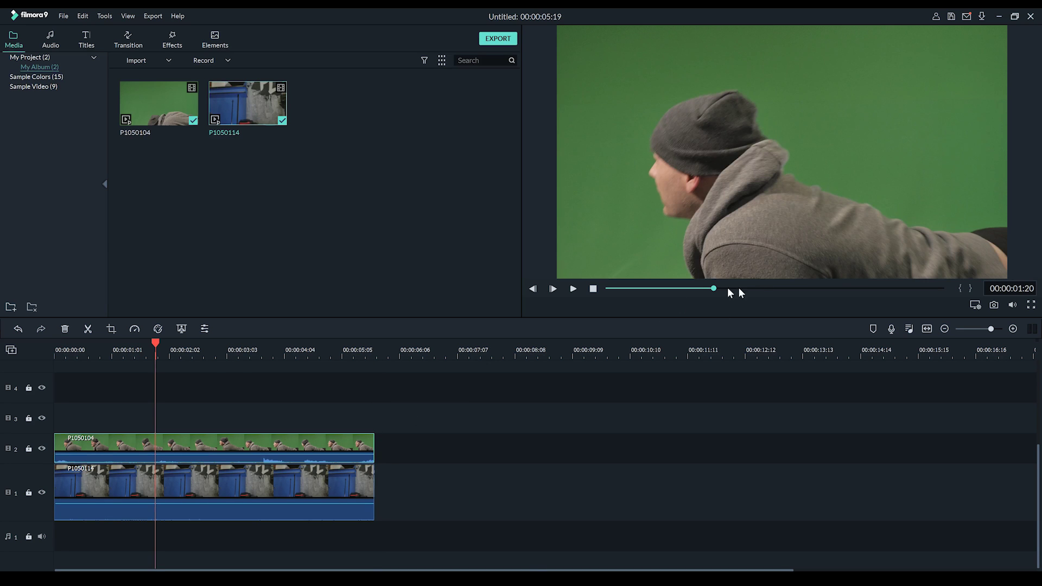
left_click(768, 288)
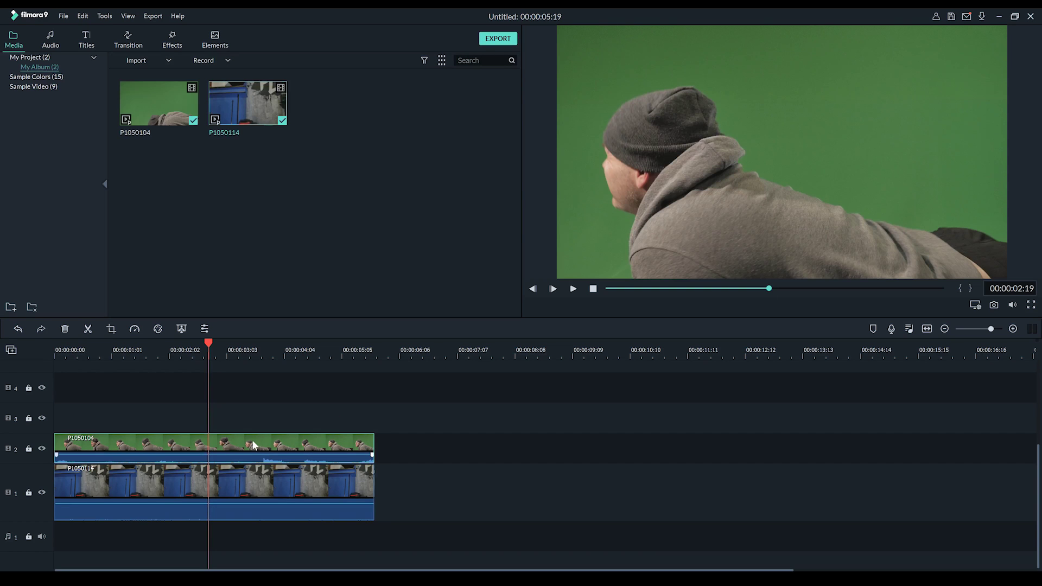
left_click(183, 328)
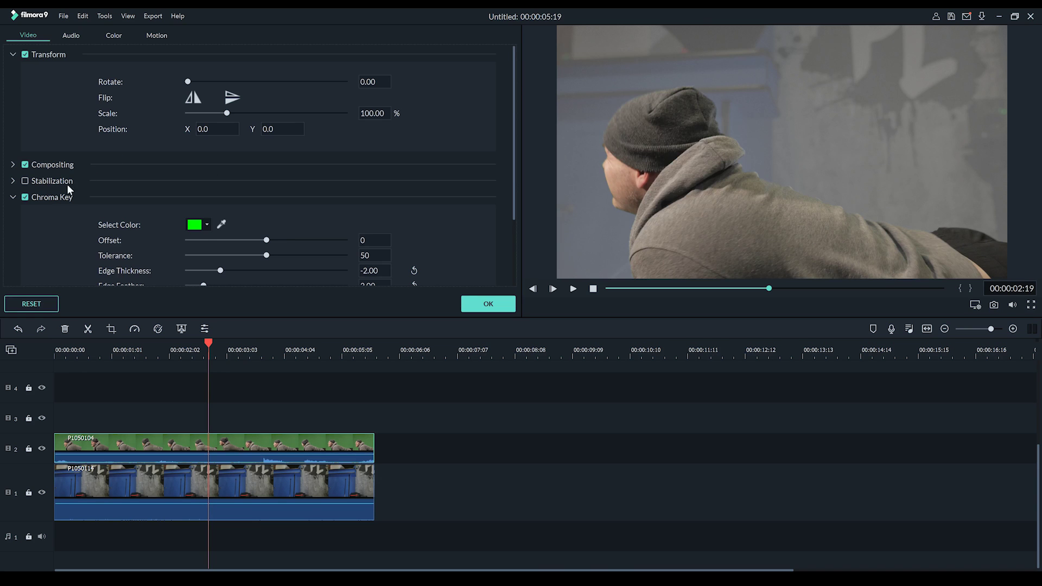
left_click(207, 226)
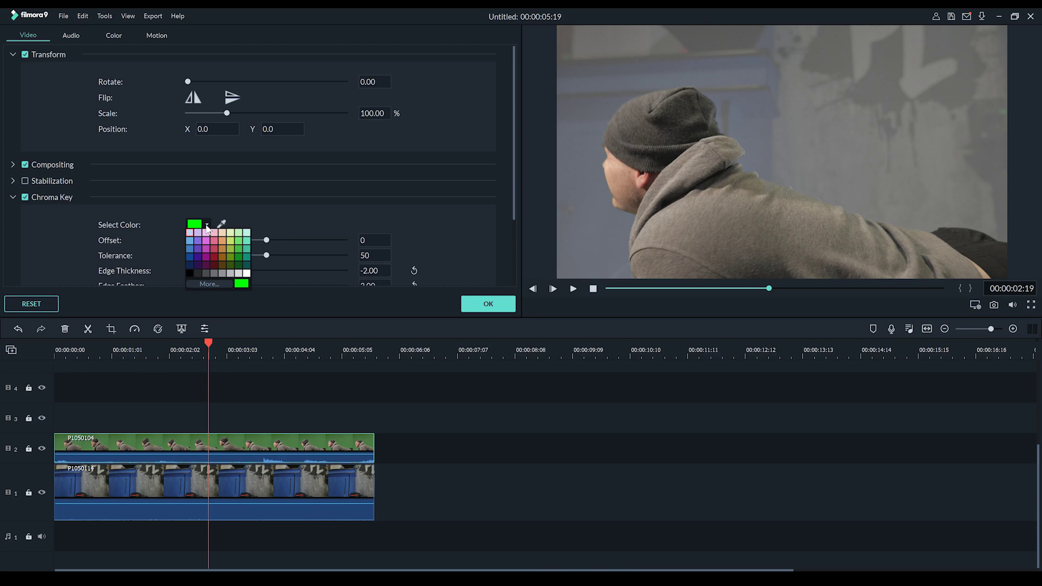
left_click(238, 242)
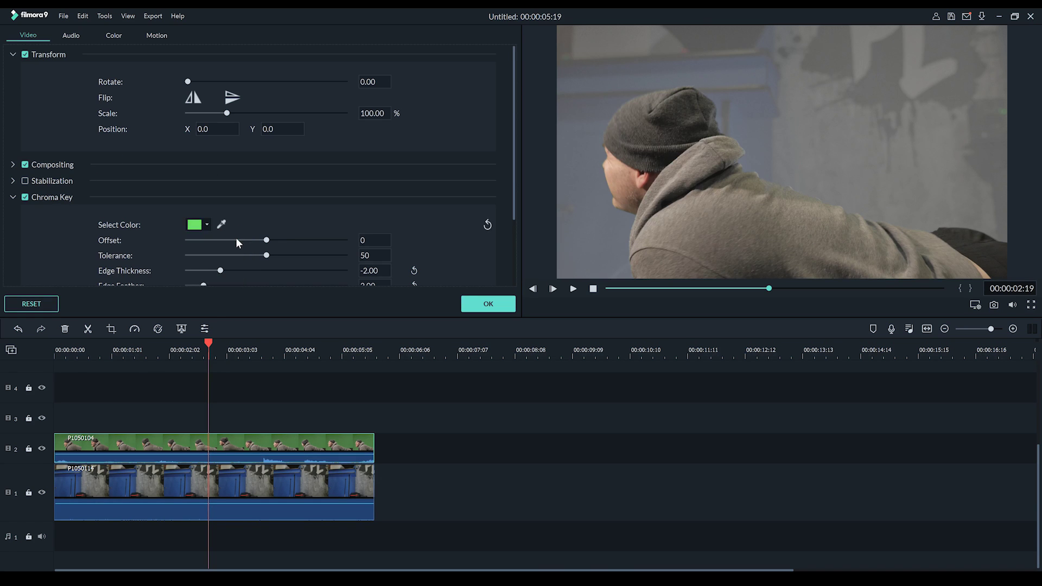
- Switch Chroma Key off and back on to compare the footage, and set its Offset to 61
left_click(25, 197)
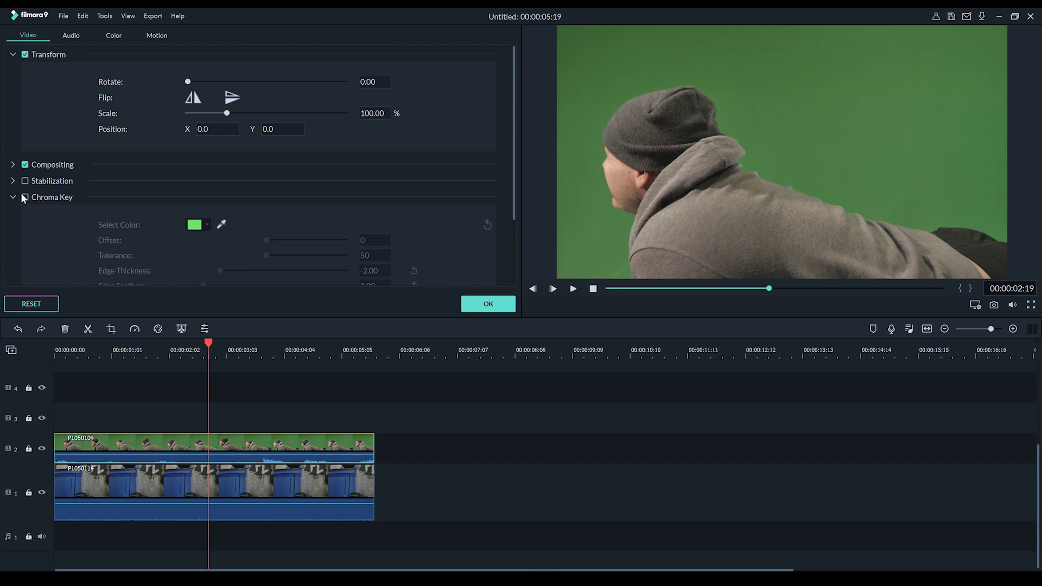
left_click(25, 195)
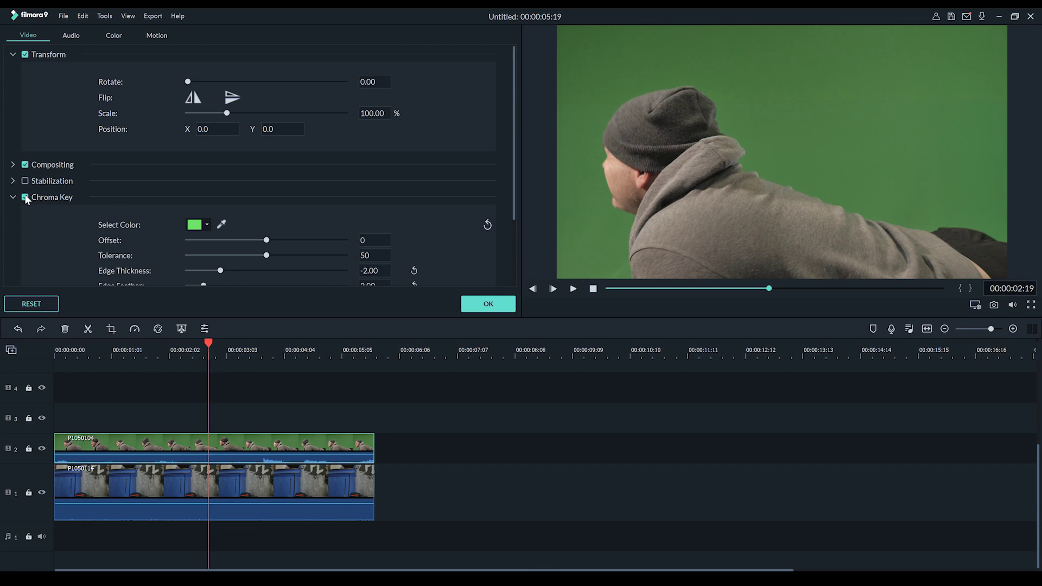
left_click(379, 239)
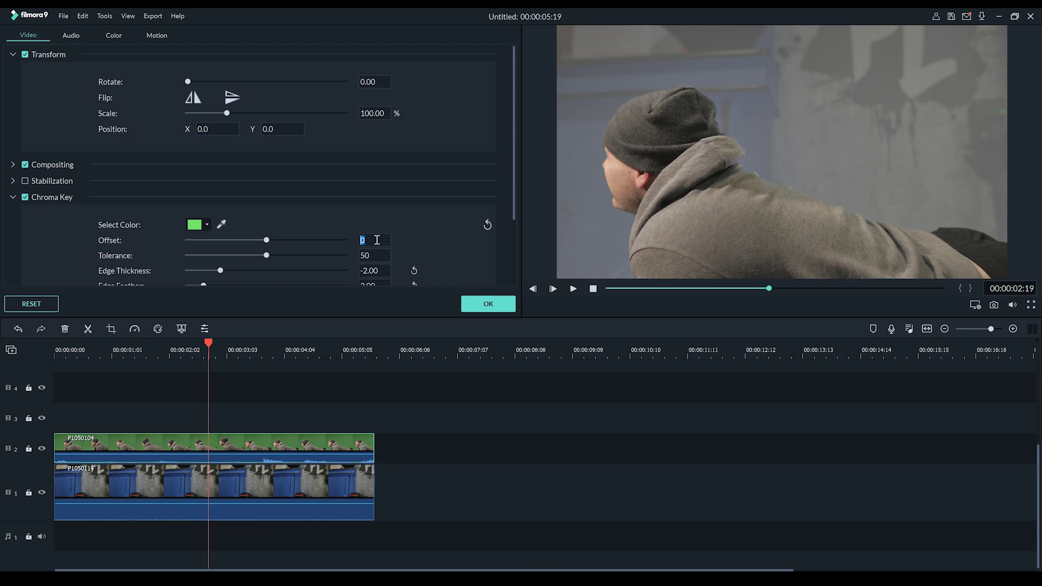
key("Return")
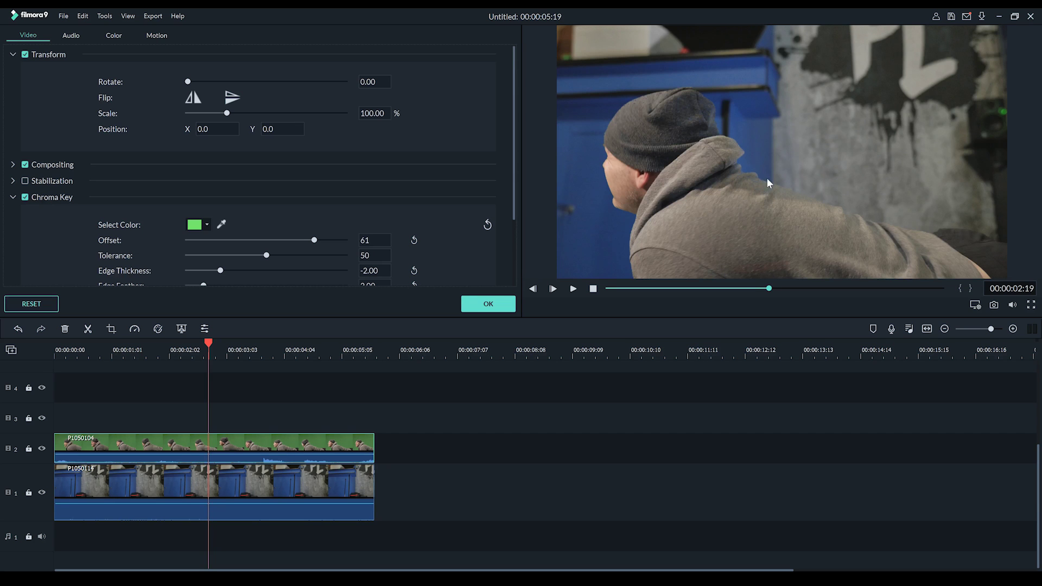
- Set the Chroma Key Tolerance to 48 and the Edge Thickness to -3
double_click(365, 255)
type("48")
key("Return")
double_click(379, 271)
type("-3")
key("Return")
- Try an Edge Feather of 3 and check the keyed footage at 00:00:01:09 and 00:00:03:20
left_click_drag(512, 180, 510, 205)
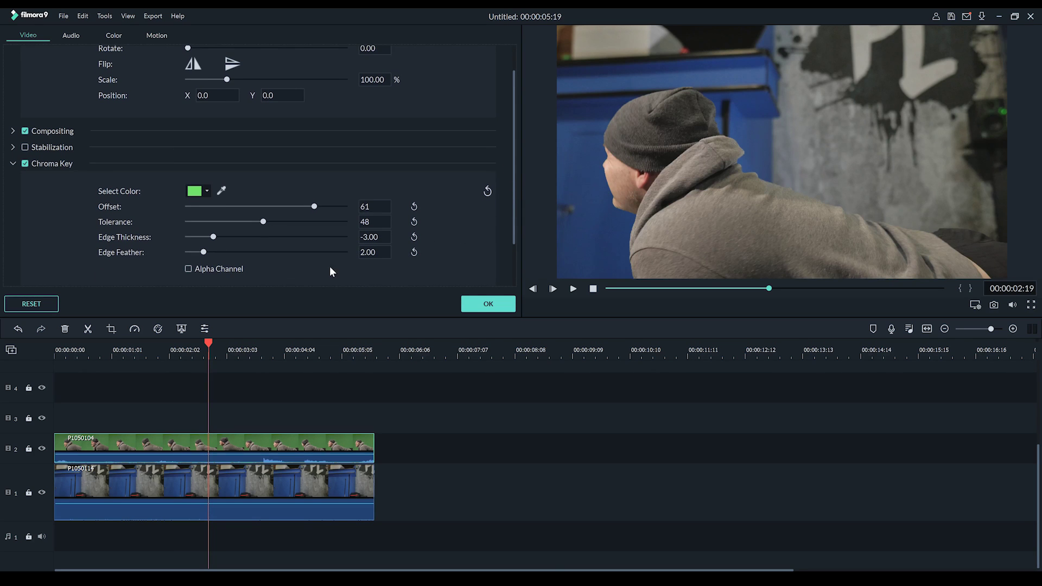
left_click_drag(378, 251, 364, 250)
type("3")
key("Return")
left_click(686, 288)
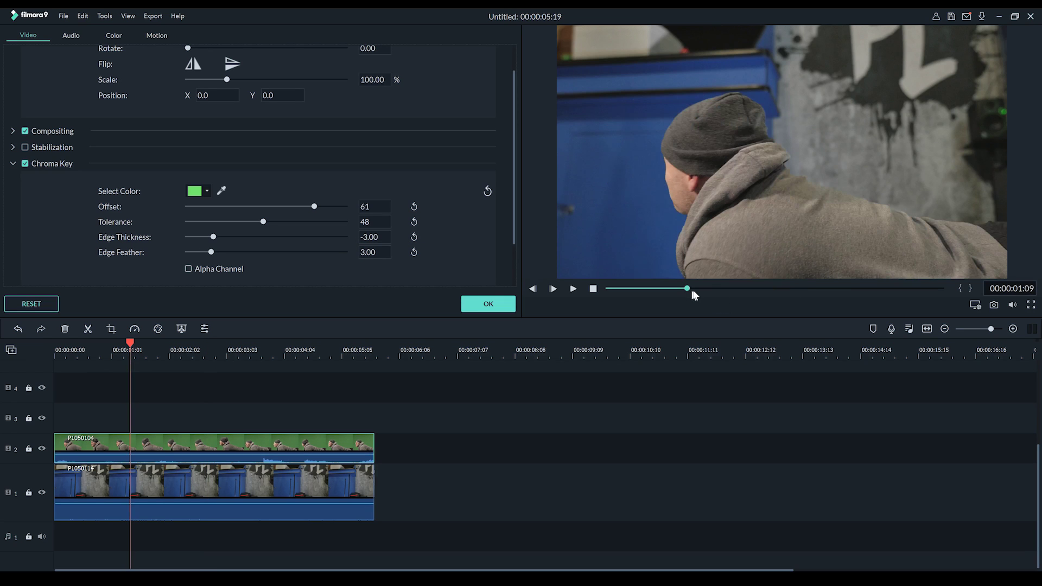
left_click(830, 287)
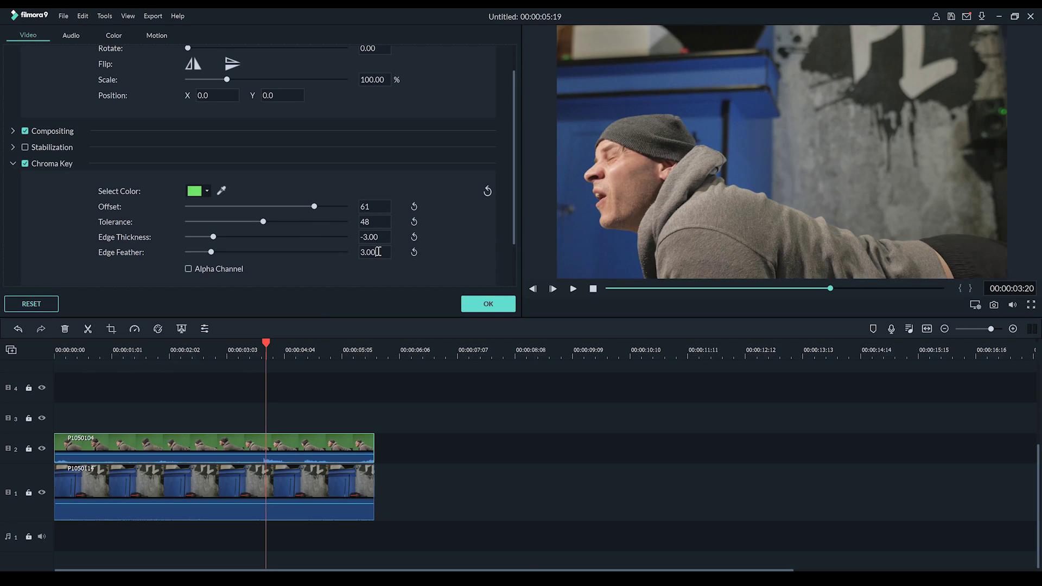
- Set the Chroma Key Edge Feather to 4 and confirm the clip's settings
left_click_drag(380, 252, 357, 249)
type("4")
key("Return")
left_click(486, 304)
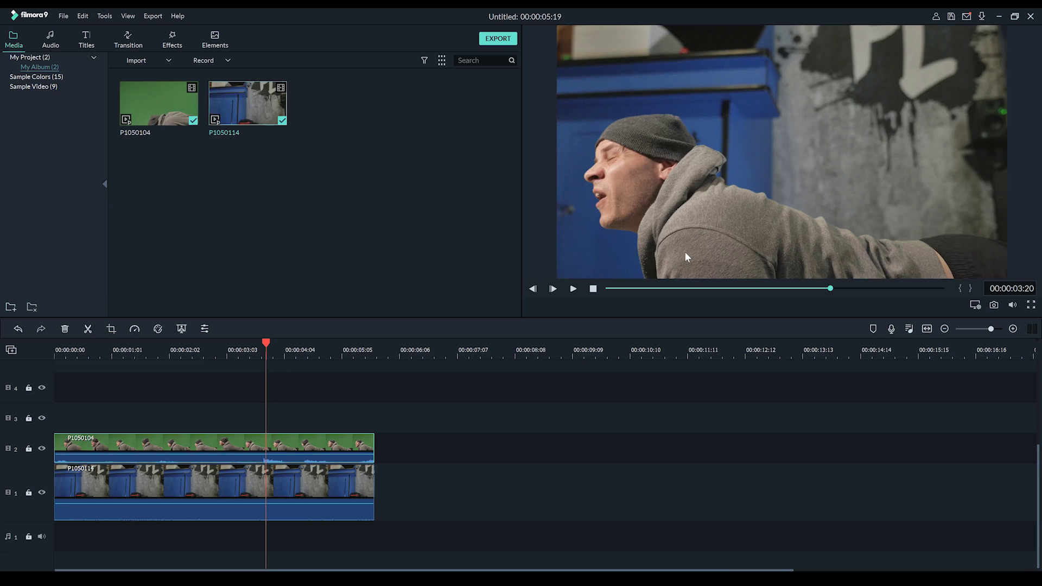
- Flip the keyed P1050104 clip horizontally at 00:00:02:12 and check the composite at 00:00:00:14
left_click(118, 351)
left_click(193, 351)
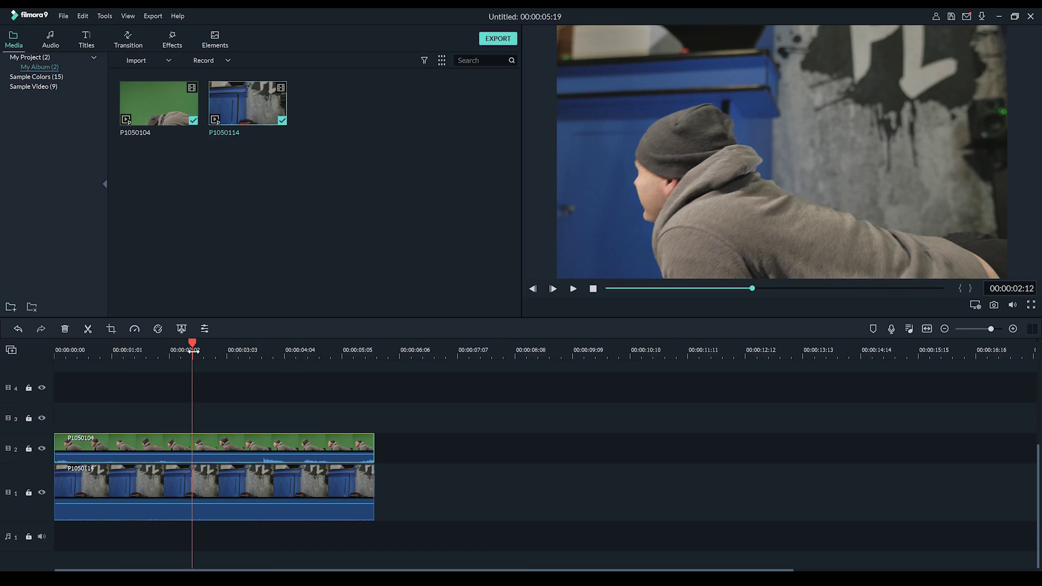
scroll(261, 418, "up", 1)
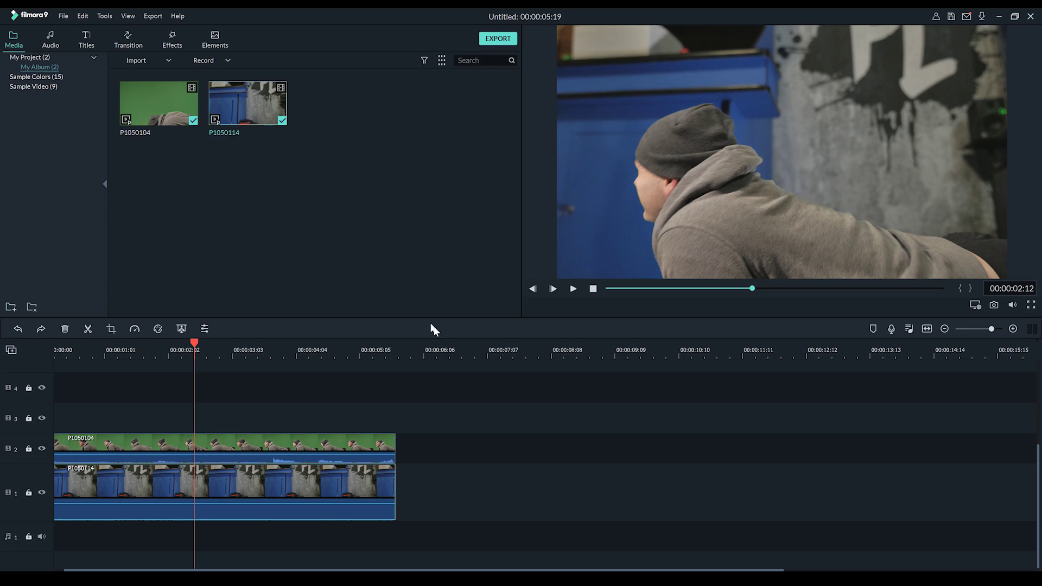
left_click(237, 447)
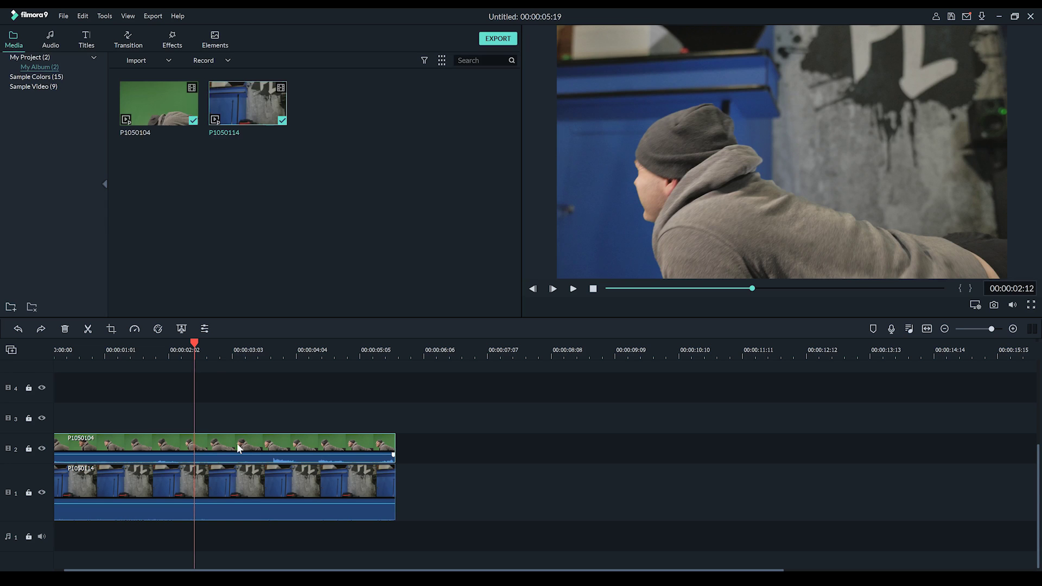
double_click(238, 447)
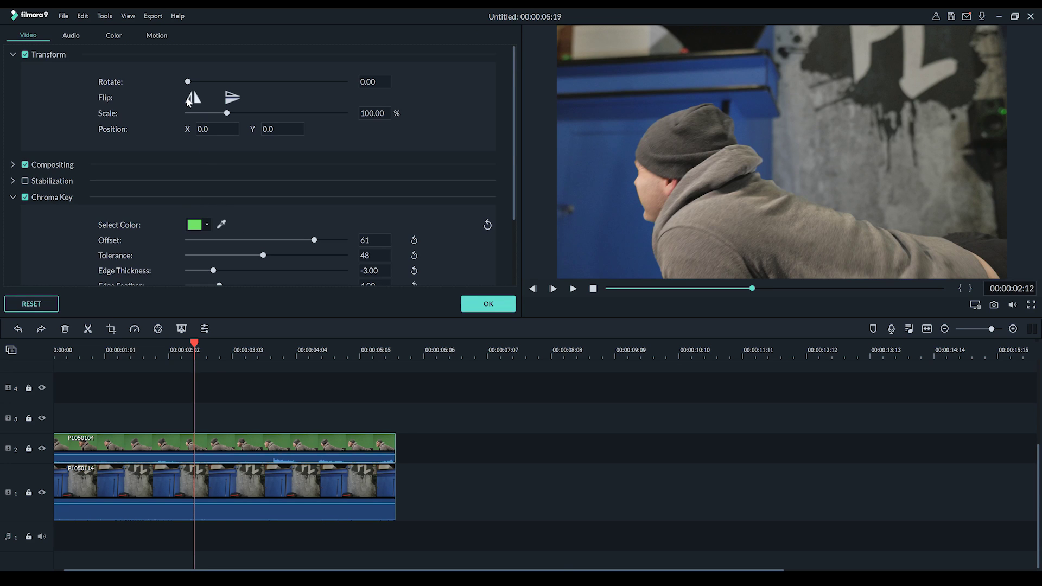
left_click(190, 98)
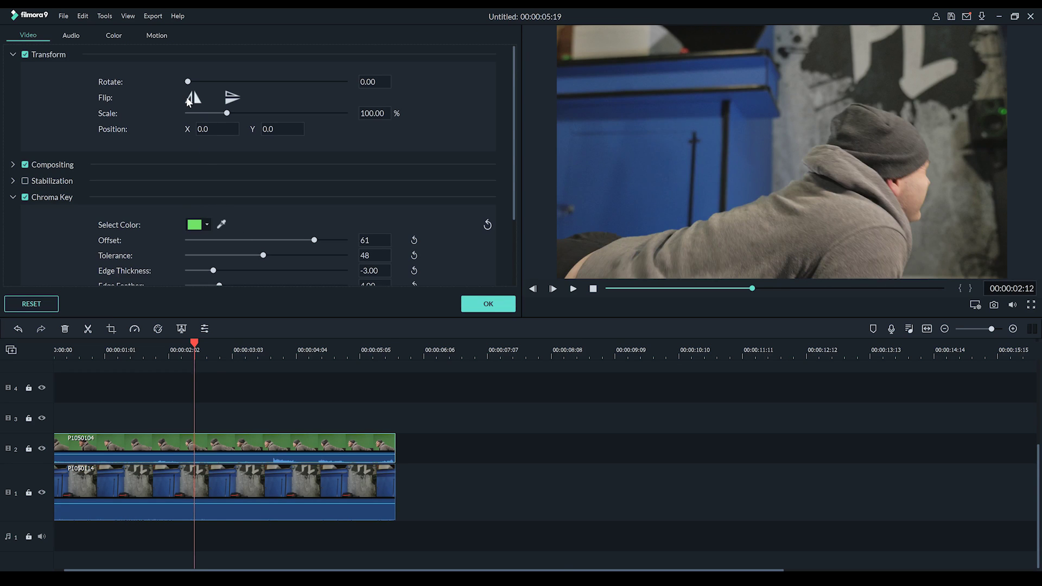
left_click(77, 348)
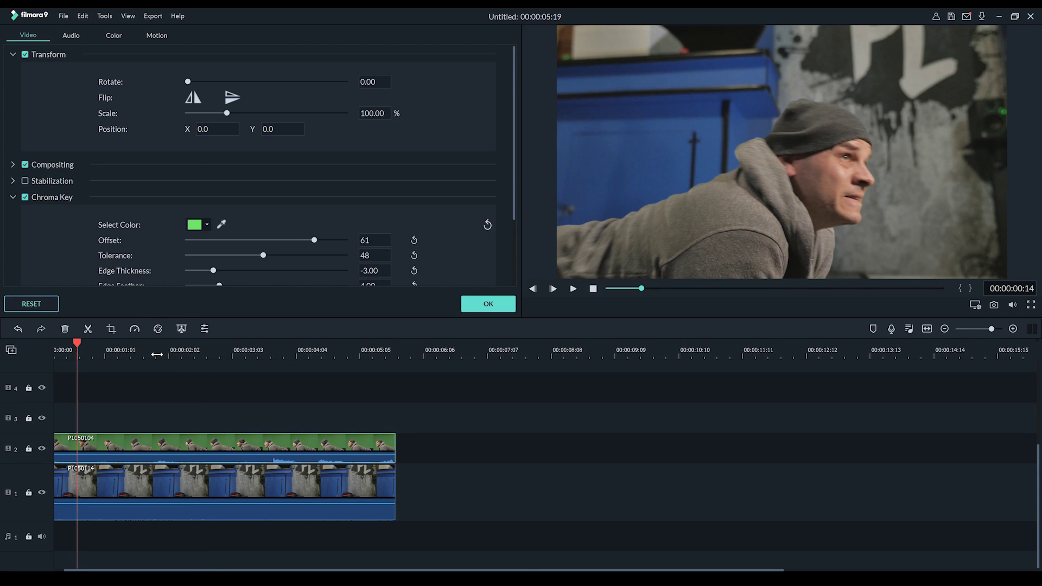
- Confirm the flipped clip's settings and move P1050104 up to video track 5, leaving empty tracks above the background clip
left_click(483, 304)
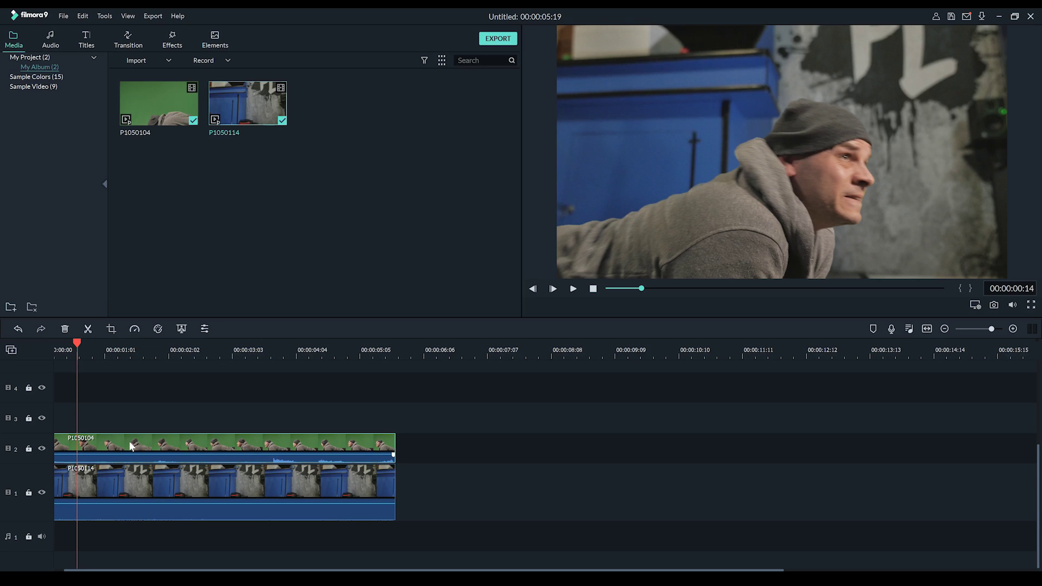
left_click_drag(130, 446, 132, 399)
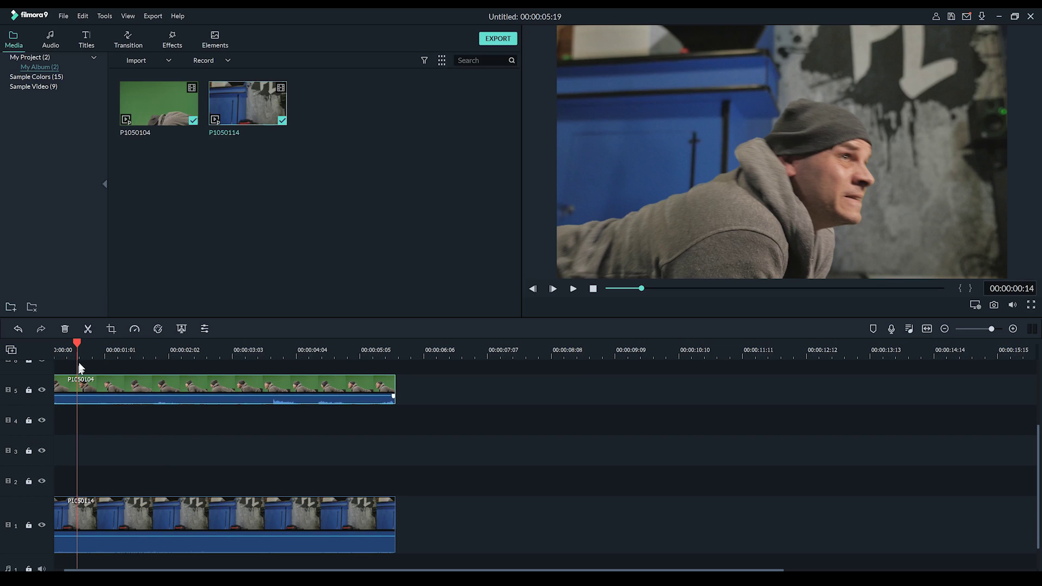
right_click(29, 434)
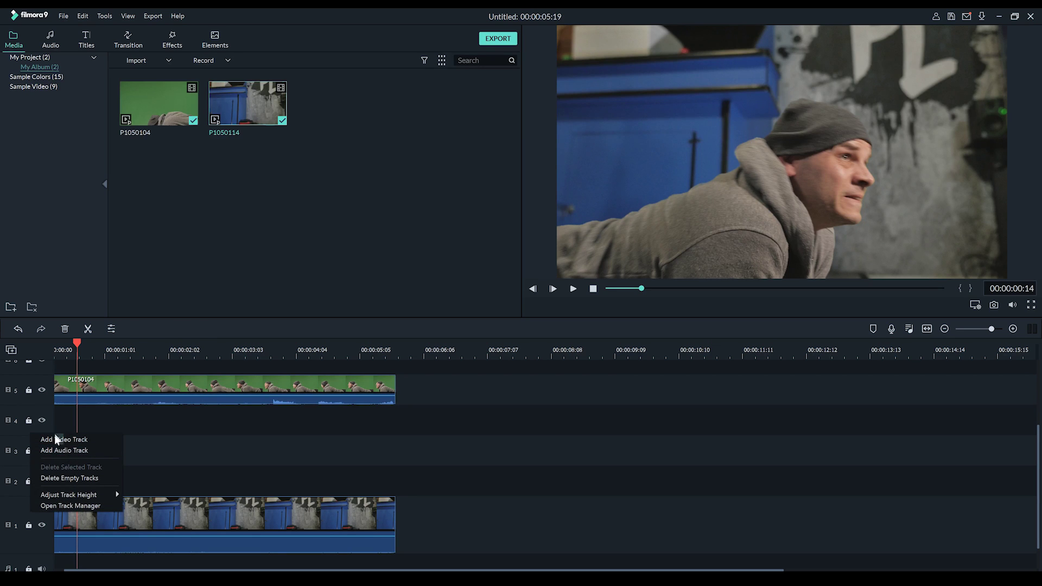
left_click(23, 402)
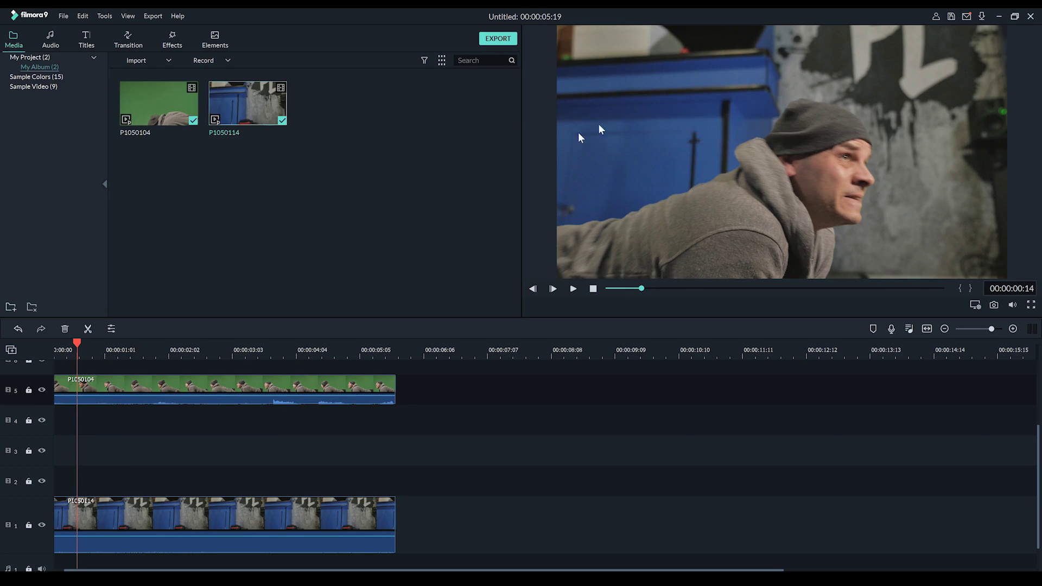
- Browse the Block Buster sets in the Vfx elements and return to the first Block Buster set
left_click(214, 39)
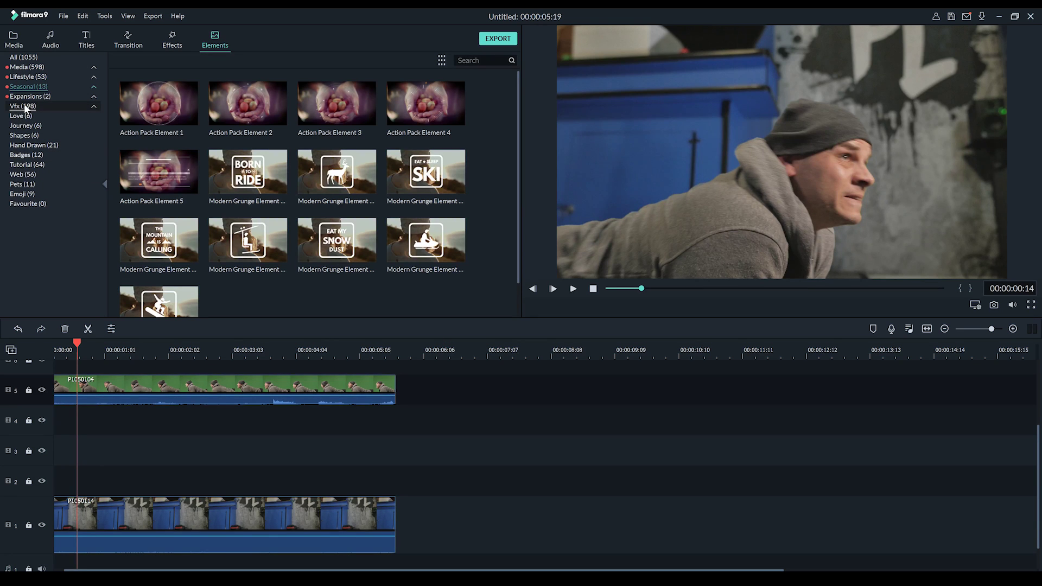
left_click(92, 107)
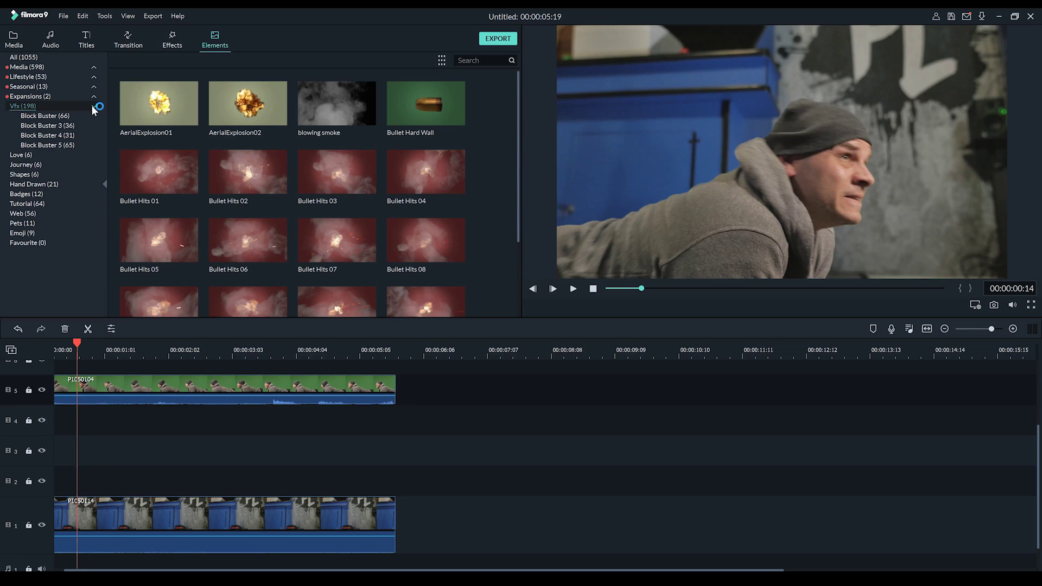
left_click(52, 118)
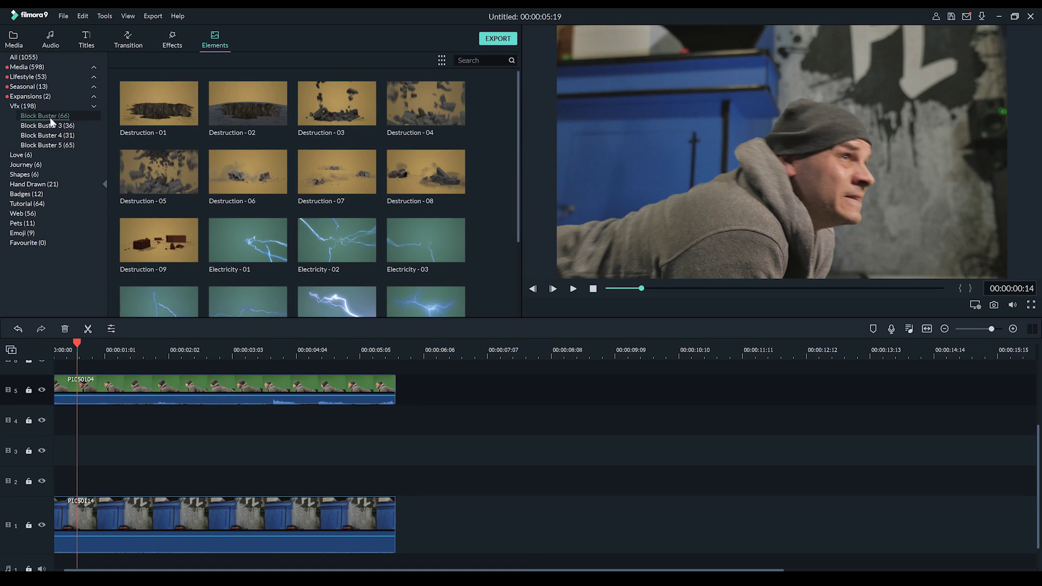
left_click(52, 125)
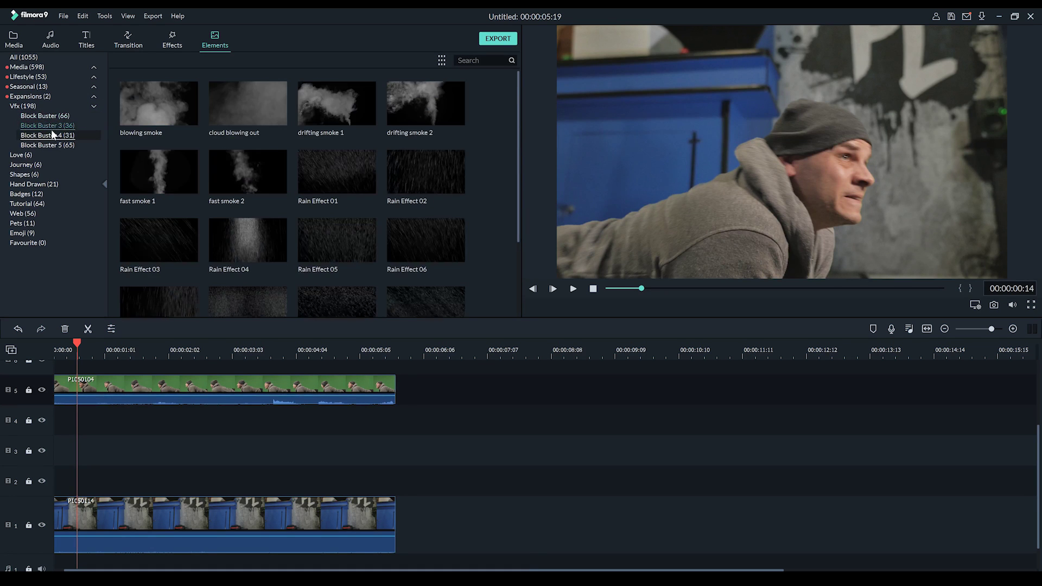
left_click(52, 136)
left_click(54, 144)
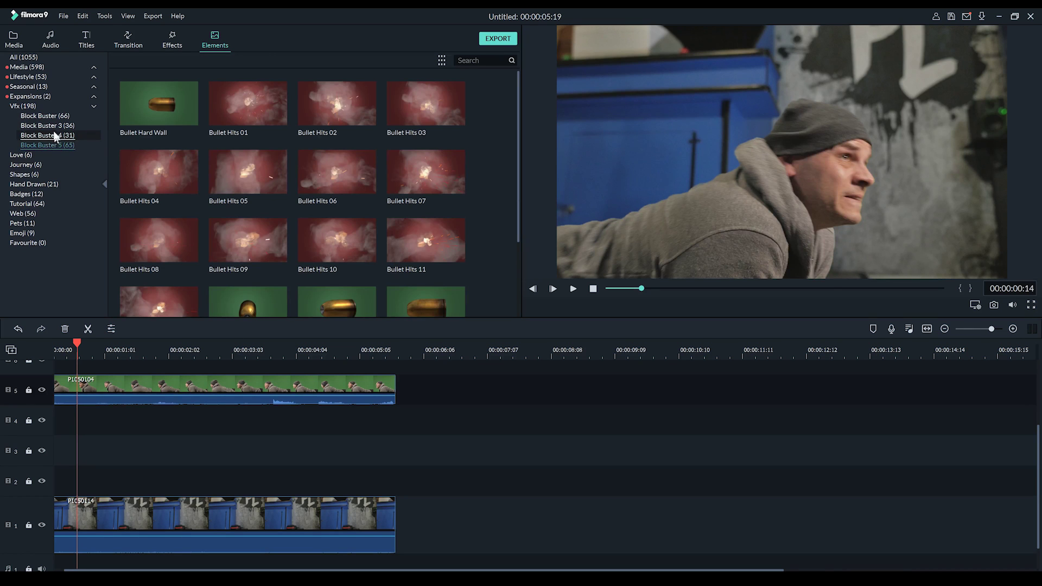
left_click(53, 117)
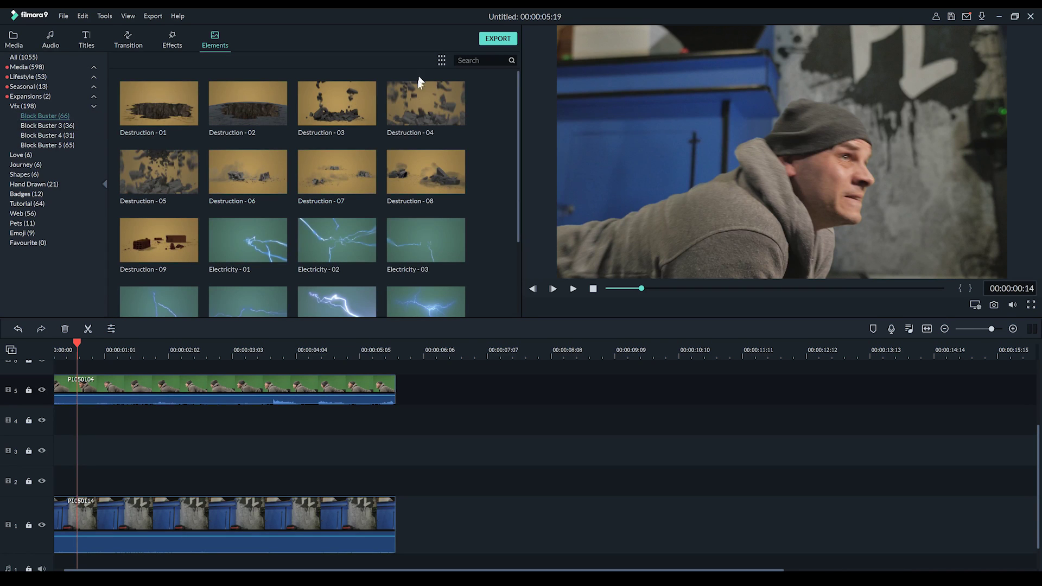
- Preview the Destruction - 03 element
mouse_move(411, 117)
mouse_move(129, 176)
left_click(320, 121)
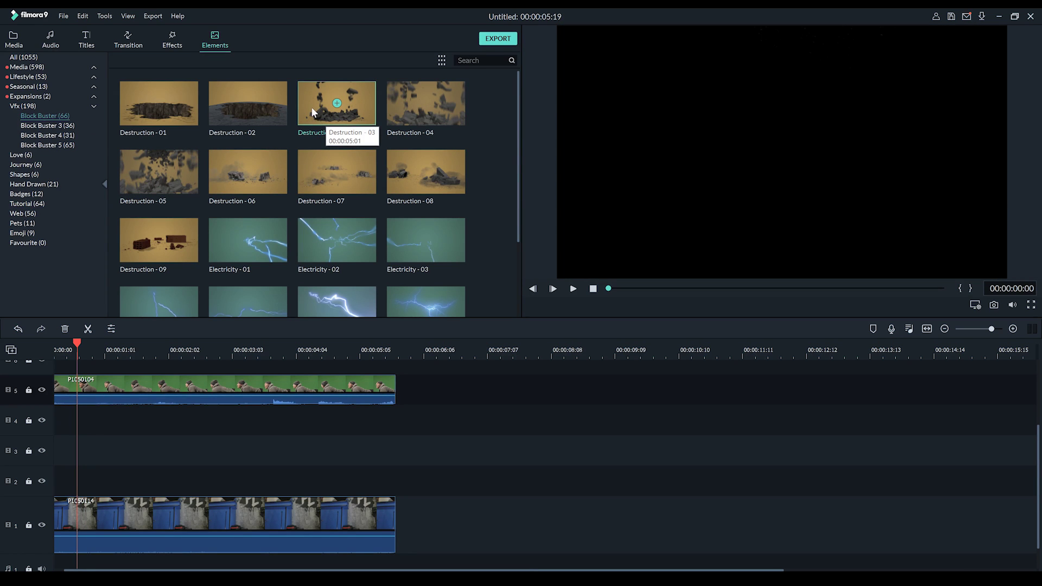
left_click(573, 289)
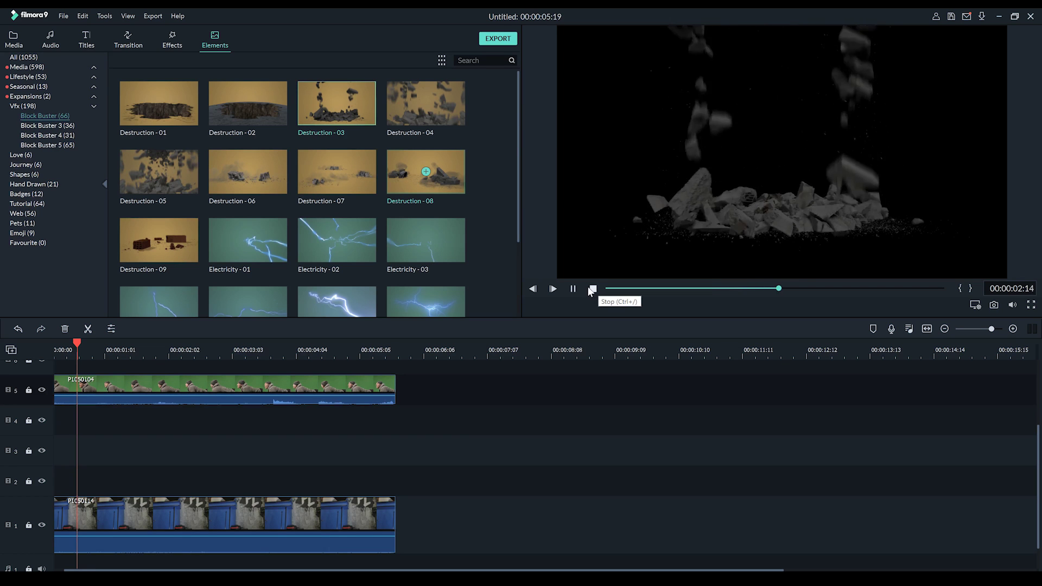
left_click(592, 289)
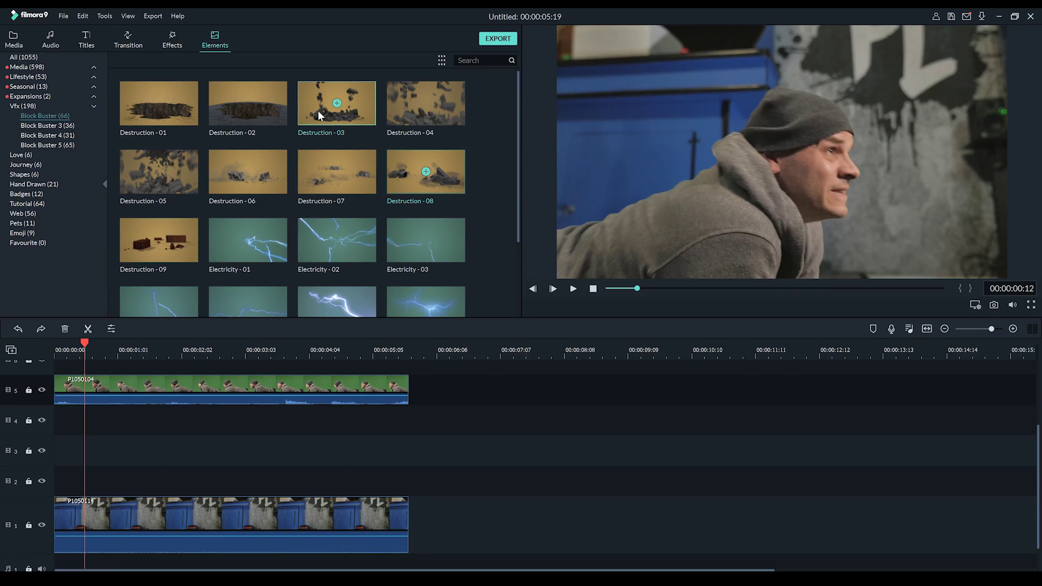
- Place Destruction - 03 on video track 2, ending level with the background clip, and play back the composite
left_click_drag(317, 113, 82, 478)
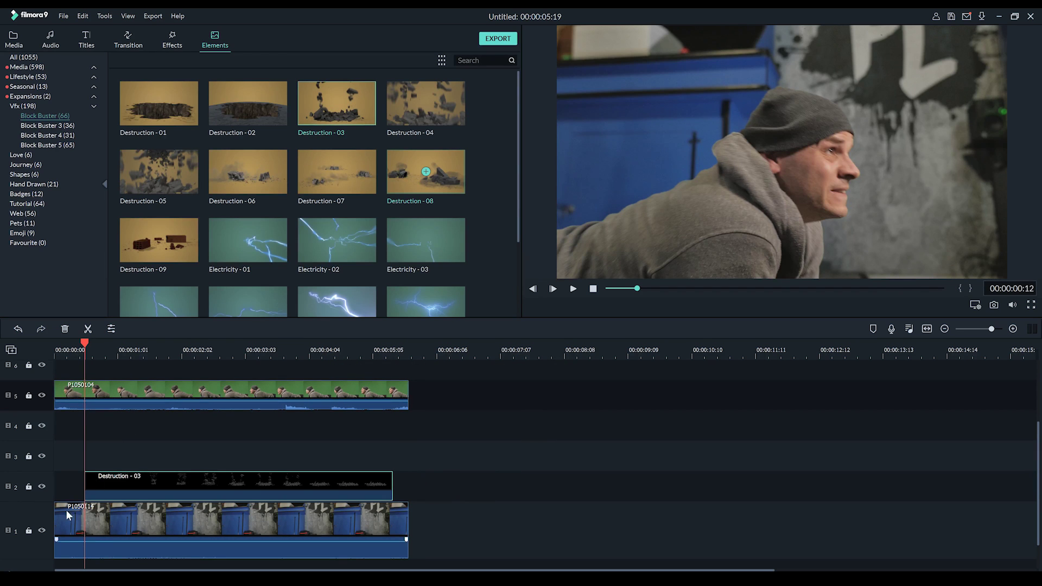
left_click_drag(232, 479, 245, 479)
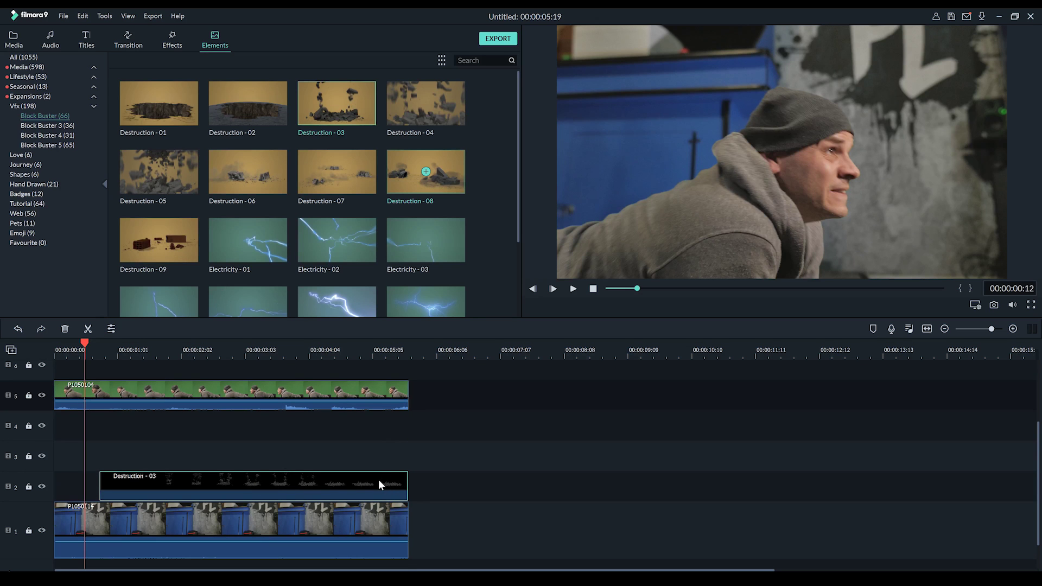
left_click(574, 288)
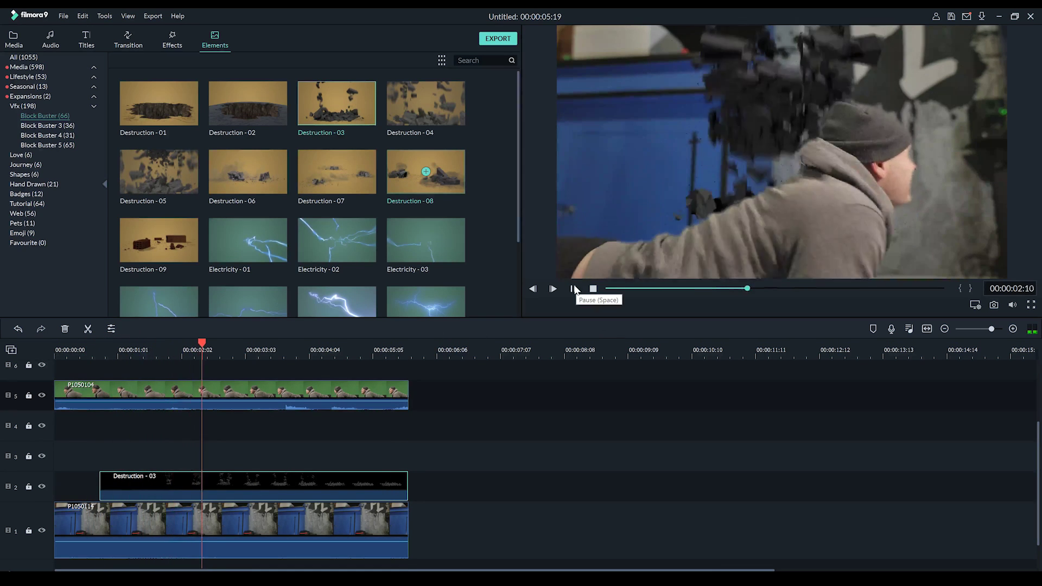
left_click(574, 287)
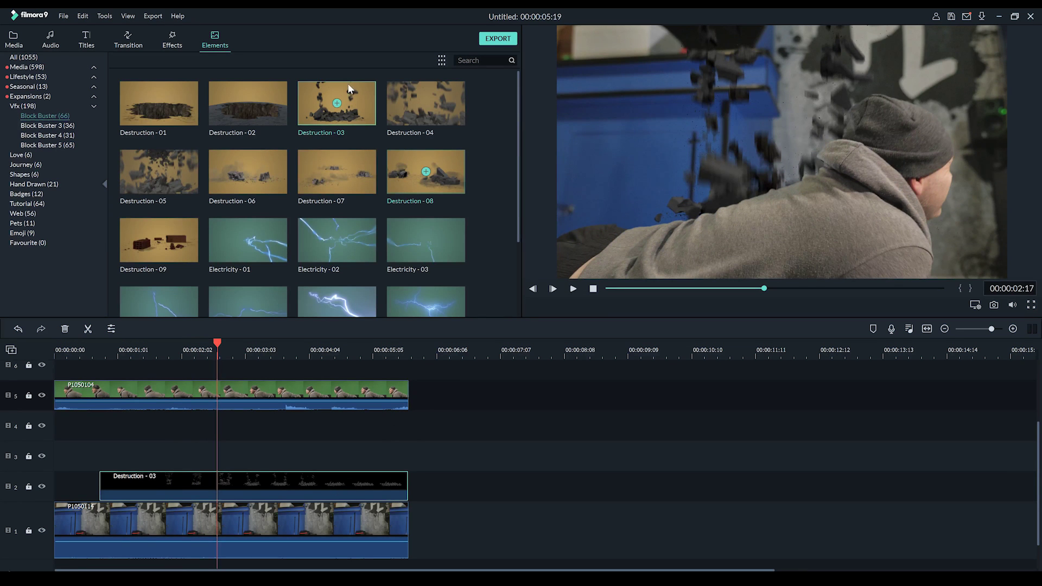
- Scale the Destruction - 03 clip to 147%, set its Y position to -129, and play the result from near the start
double_click(233, 483)
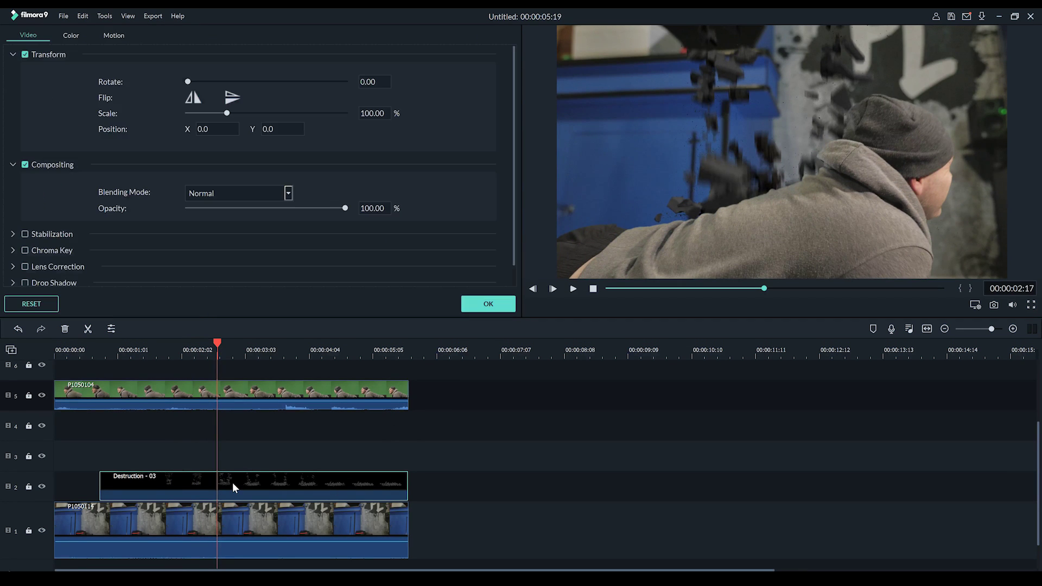
double_click(372, 113)
type("129")
key("Return")
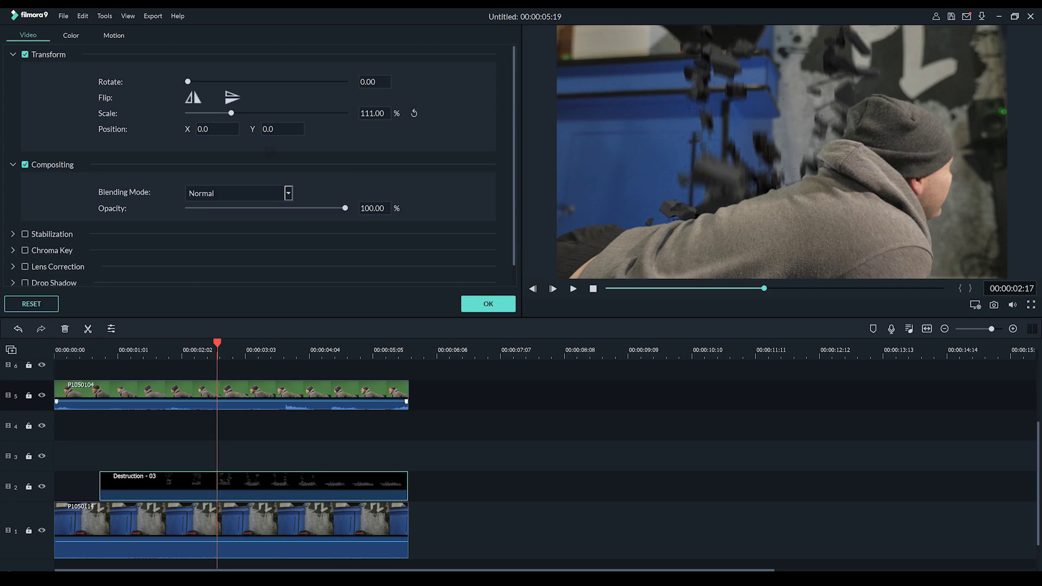
type("147")
key("Return")
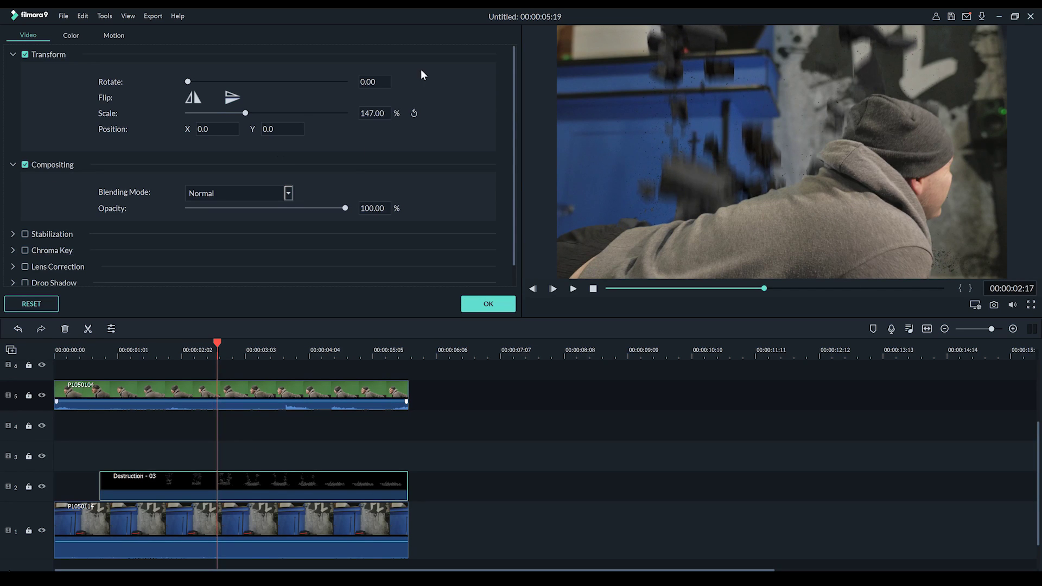
left_click_drag(269, 132, 366, 98)
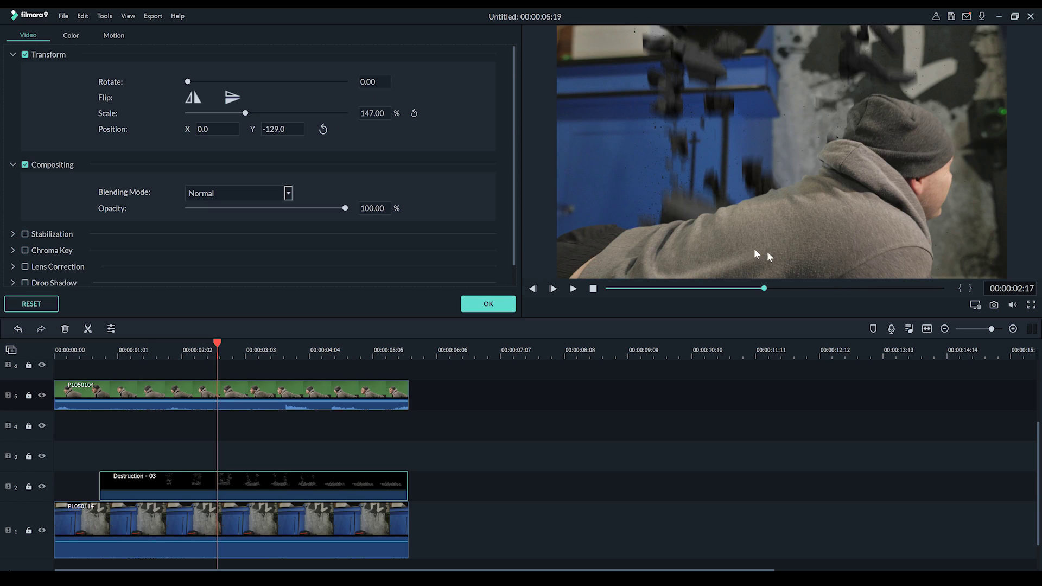
left_click(59, 351)
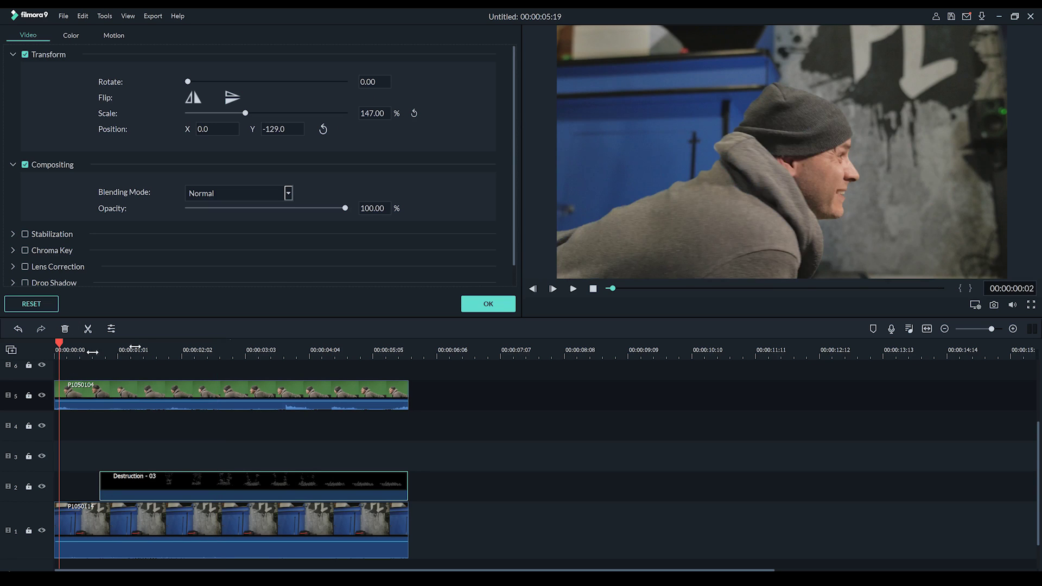
left_click(574, 289)
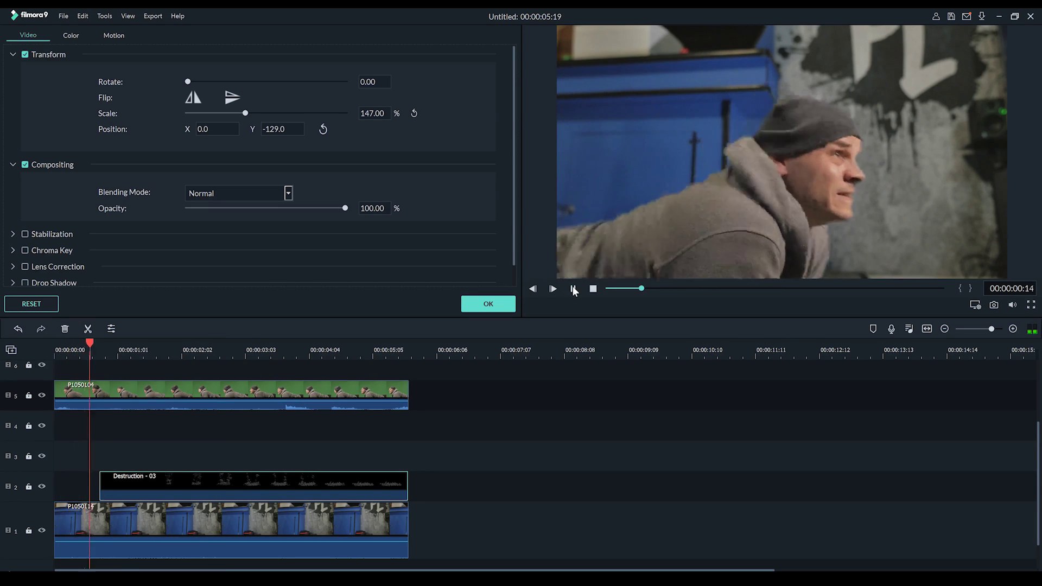
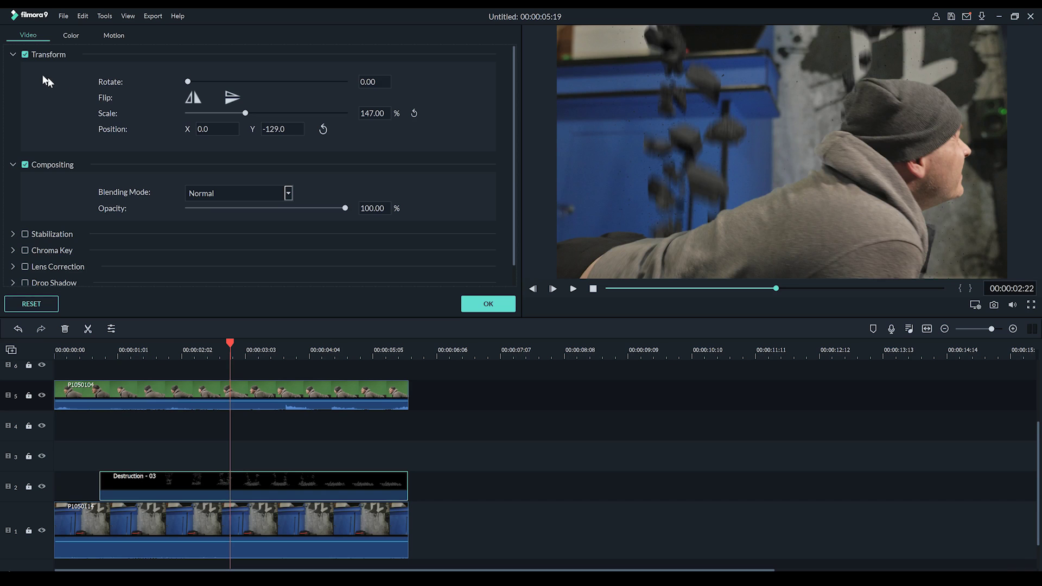
- Color-correct the Destruction - 03 clip with Temperature 6.07, Brightness 27 and Contrast -22, and confirm the settings
left_click(75, 37)
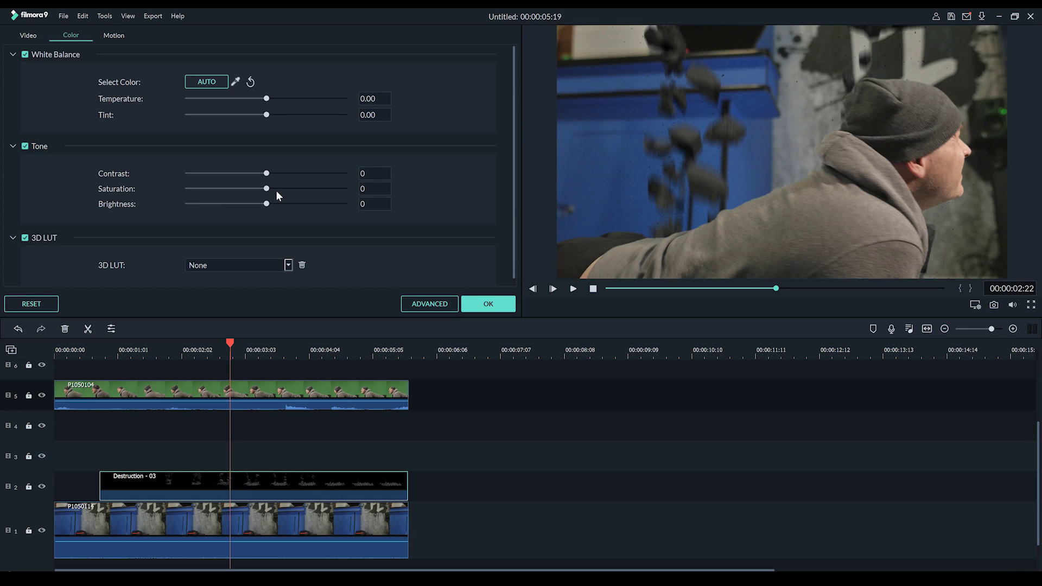
left_click_drag(266, 100, 298, 100)
left_click_drag(266, 204, 282, 205)
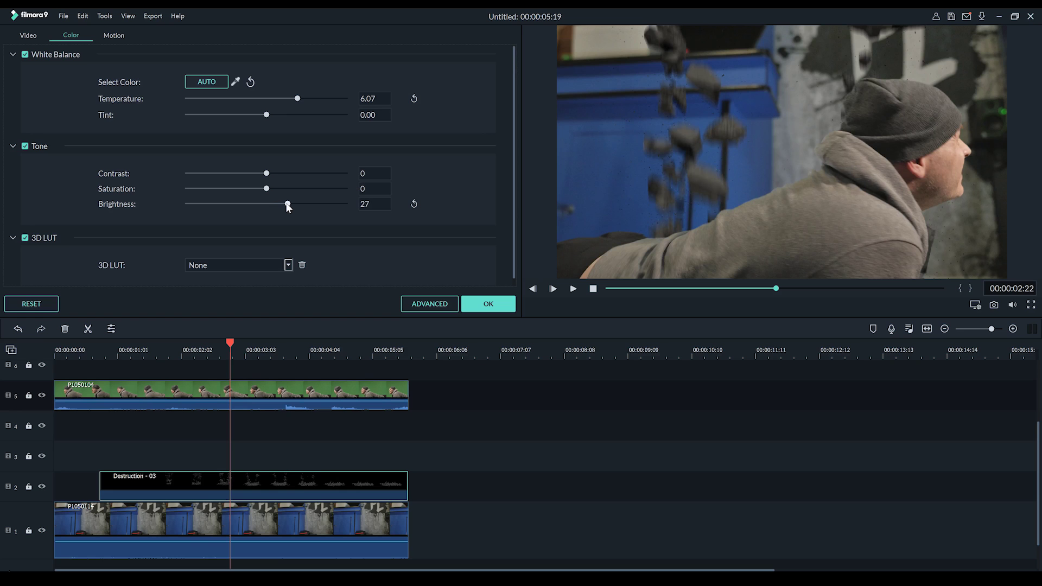
left_click_drag(267, 173, 250, 173)
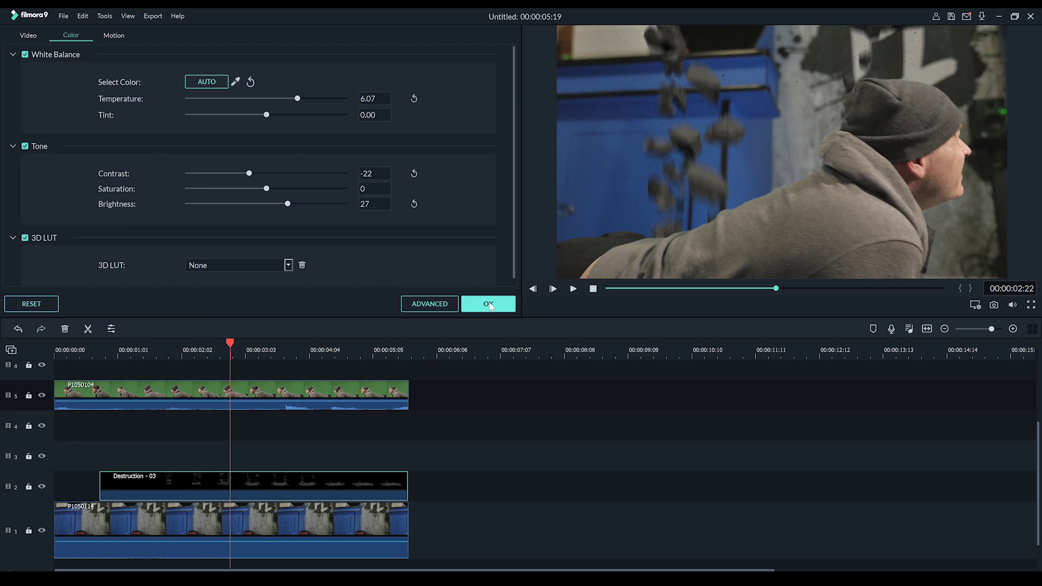
left_click(488, 304)
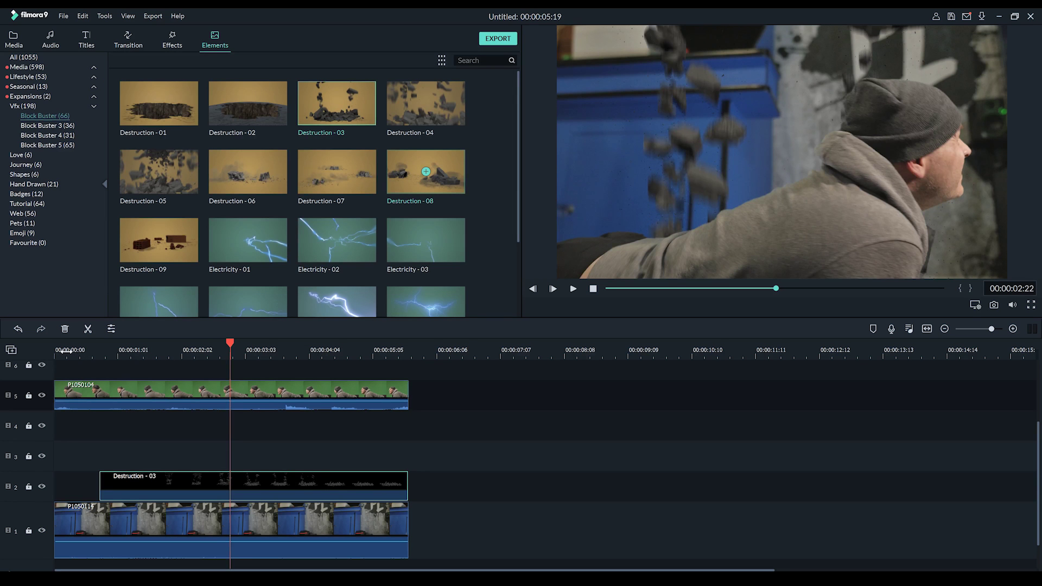
- Play the composite from near the start to check the color-corrected falling debris
left_click(67, 351)
left_click(573, 289)
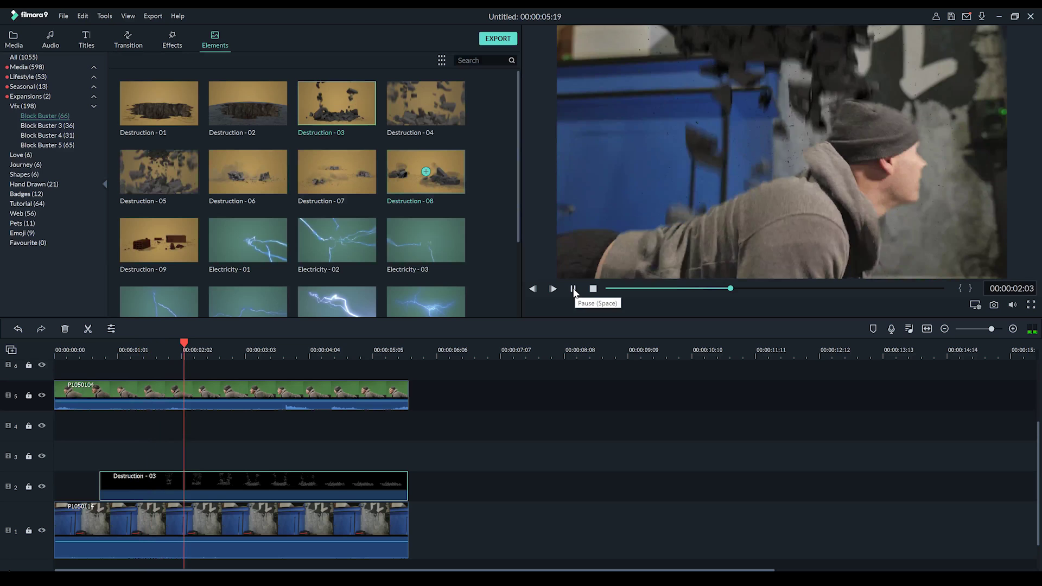
left_click(573, 290)
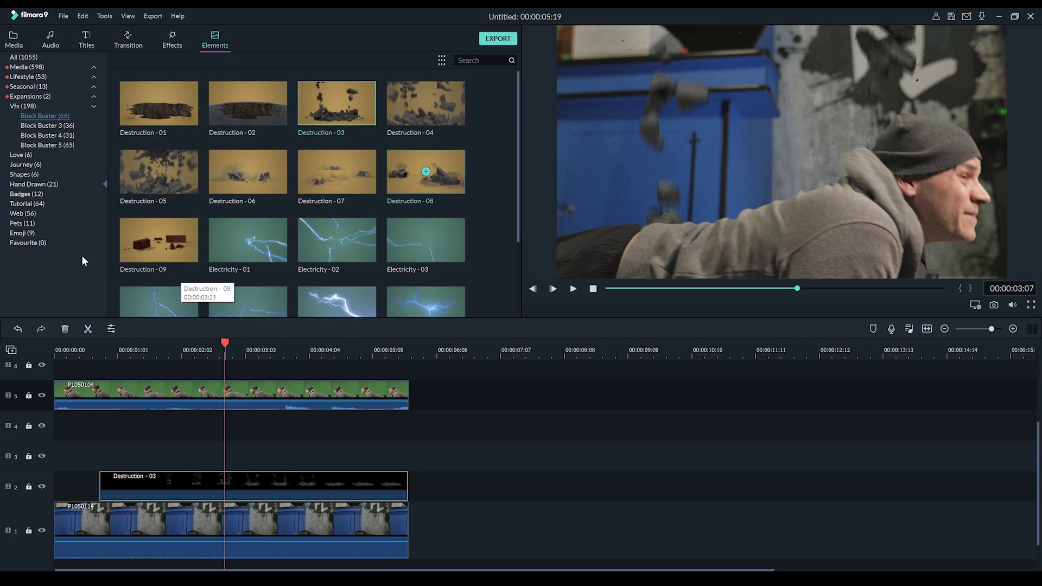
- Add the Large Scale - 01 fire element from the Block Buster set at the start of video track 3
scroll(297, 290, "down", 5)
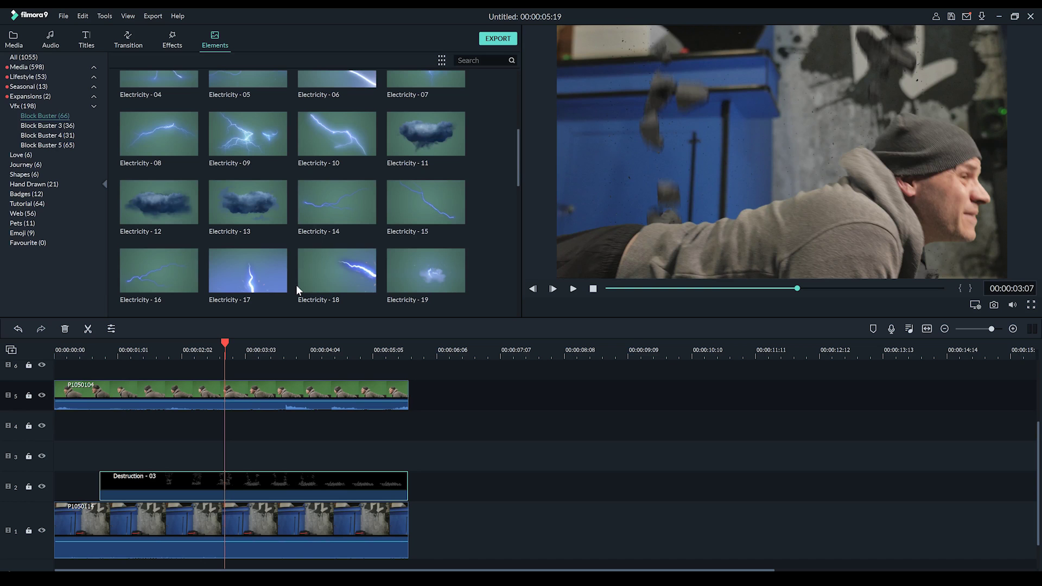
scroll(309, 249, "down", 8)
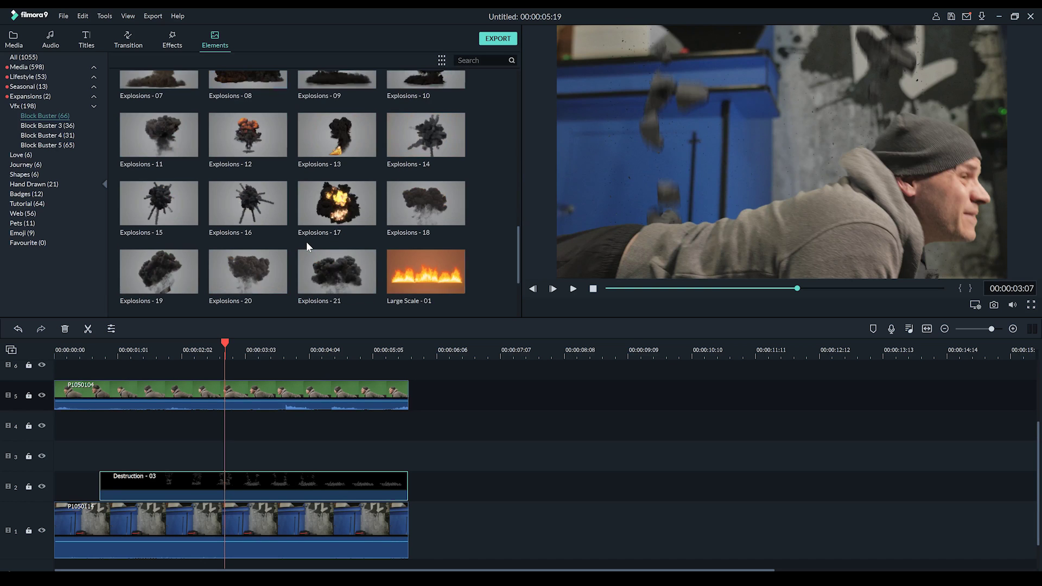
left_click_drag(445, 278, 25, 470)
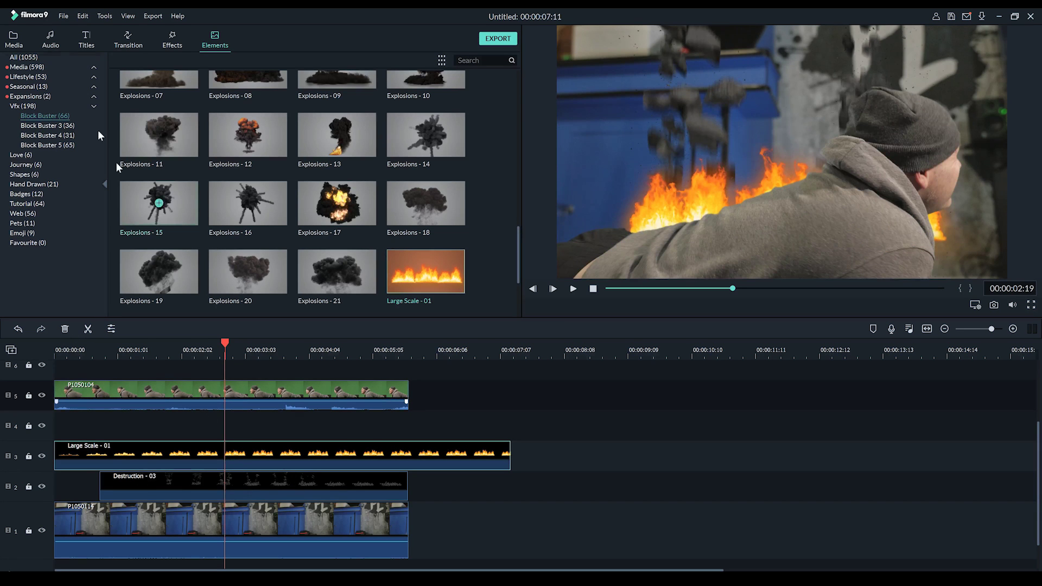
- Set the Large Scale - 01 fire clip's Y position to -200, blending mode to Screen and scale to 110%
double_click(276, 457)
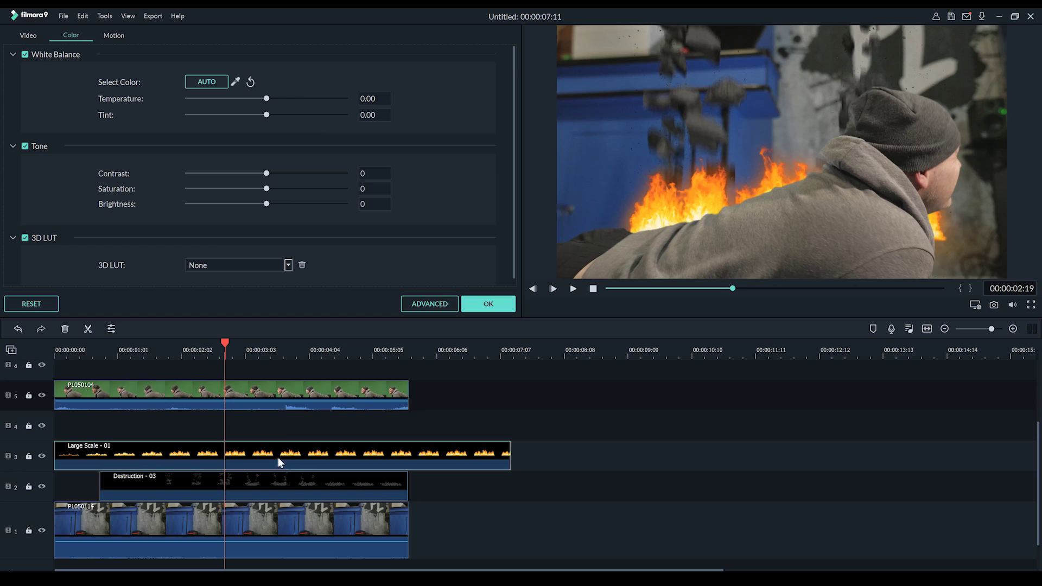
left_click(15, 34)
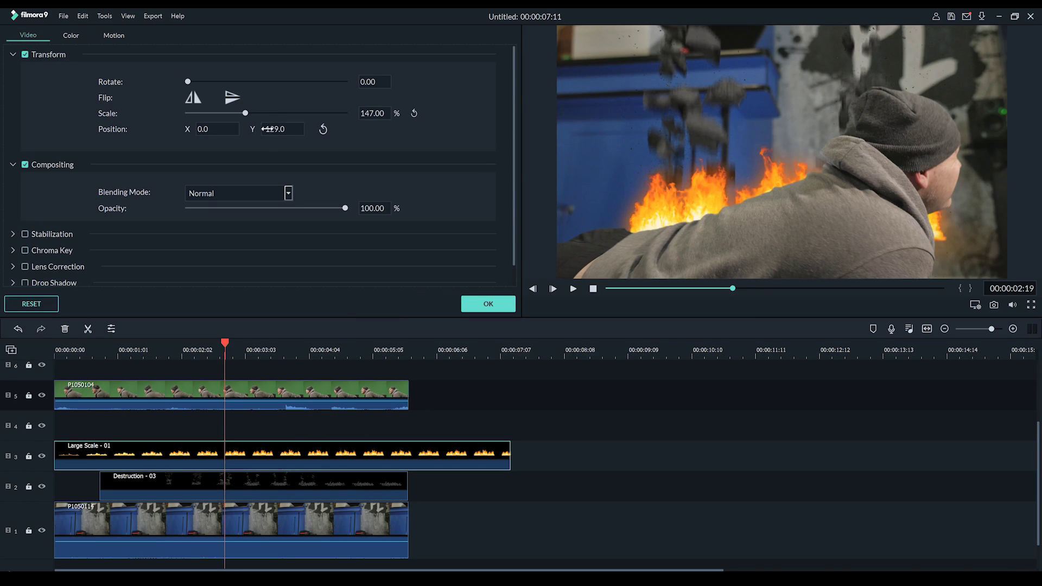
left_click_drag(272, 129, 262, 166)
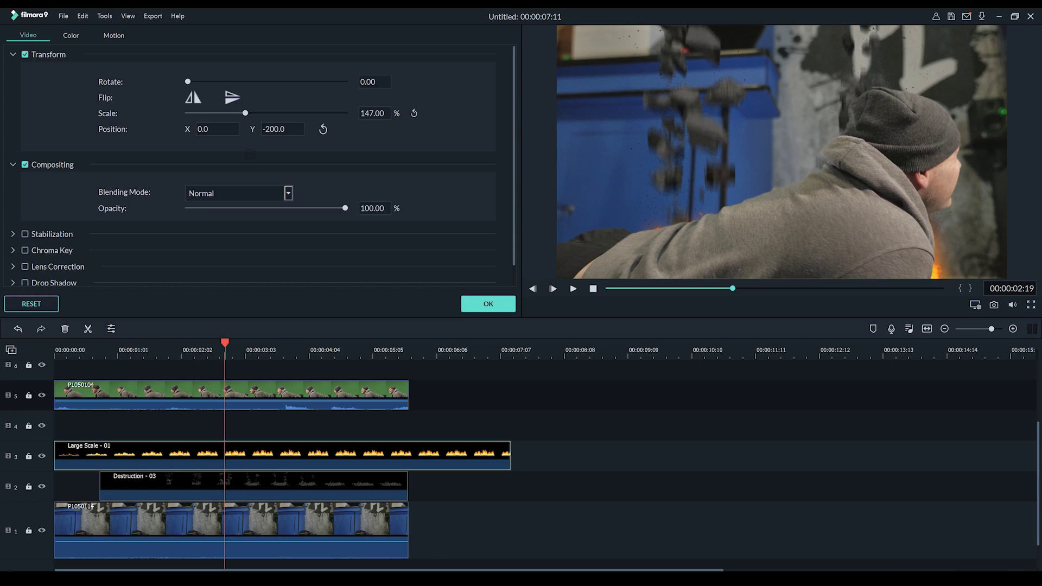
left_click(289, 194)
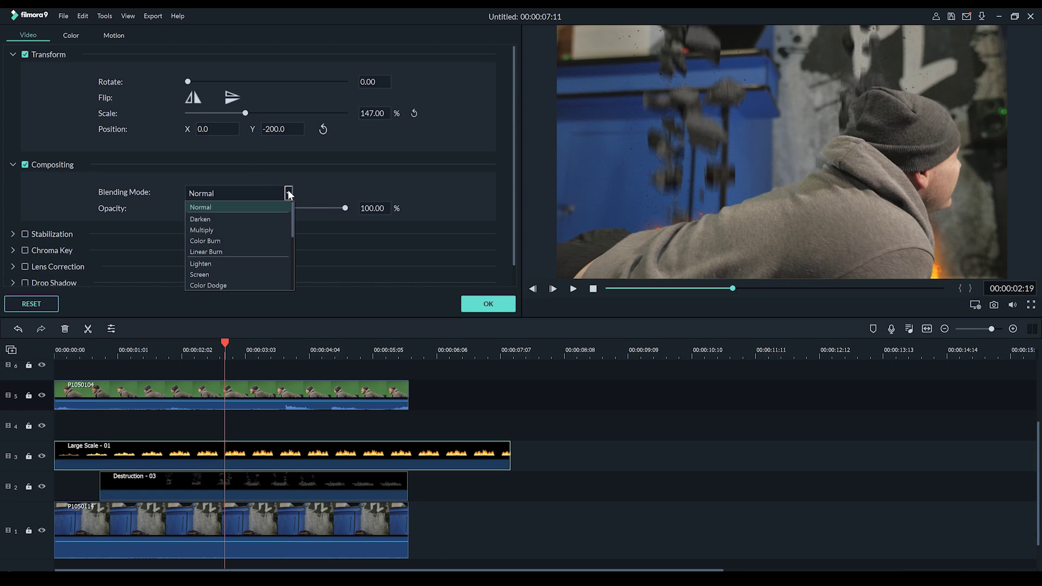
left_click(198, 274)
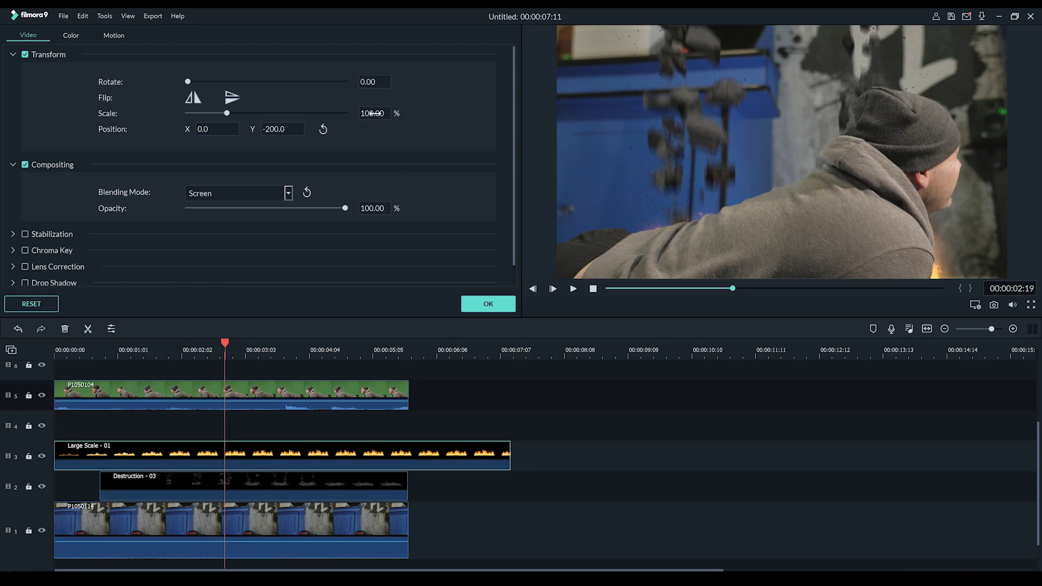
left_click_drag(227, 113, 231, 112)
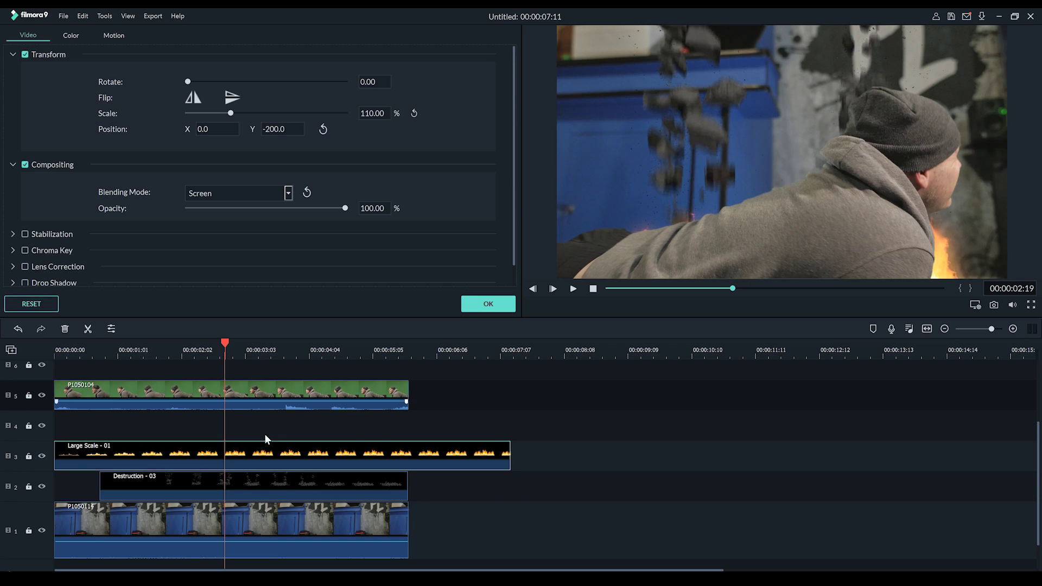
- Trim the end of the Large Scale - 01 clip to match P1050104, play the composite from the start, and confirm the clip settings
left_click_drag(510, 452, 408, 452)
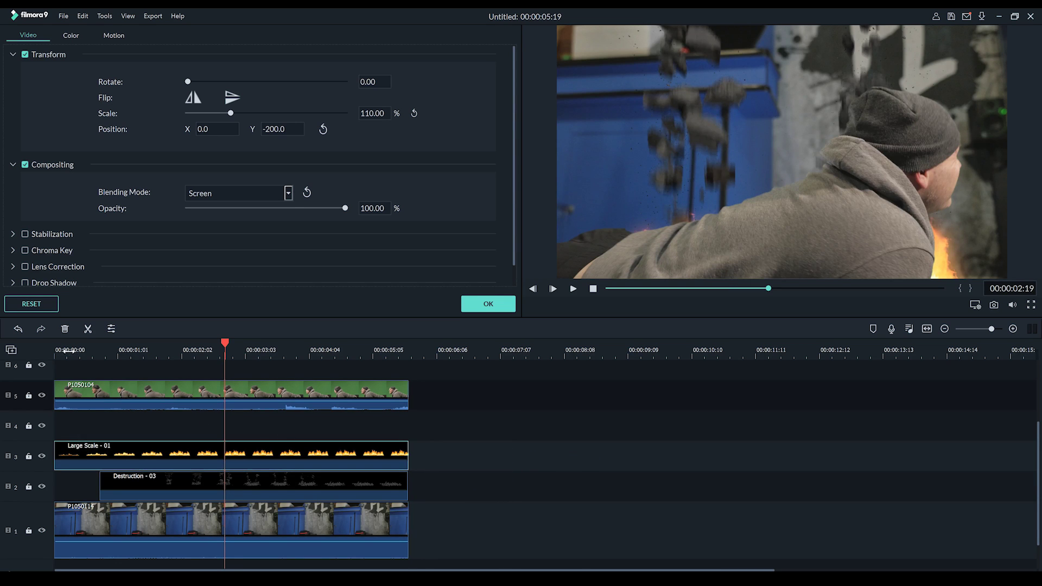
left_click(55, 349)
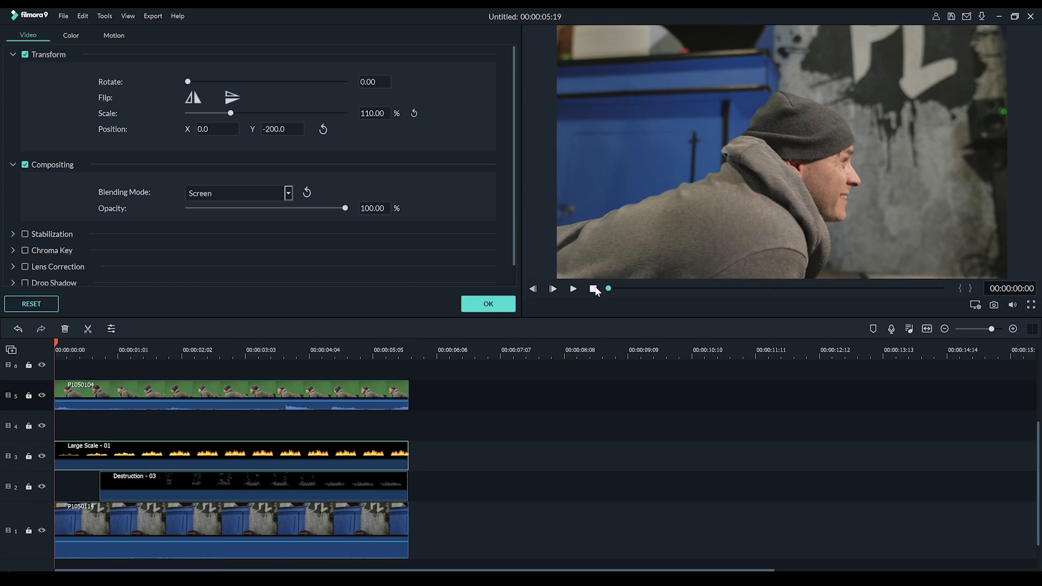
left_click(574, 289)
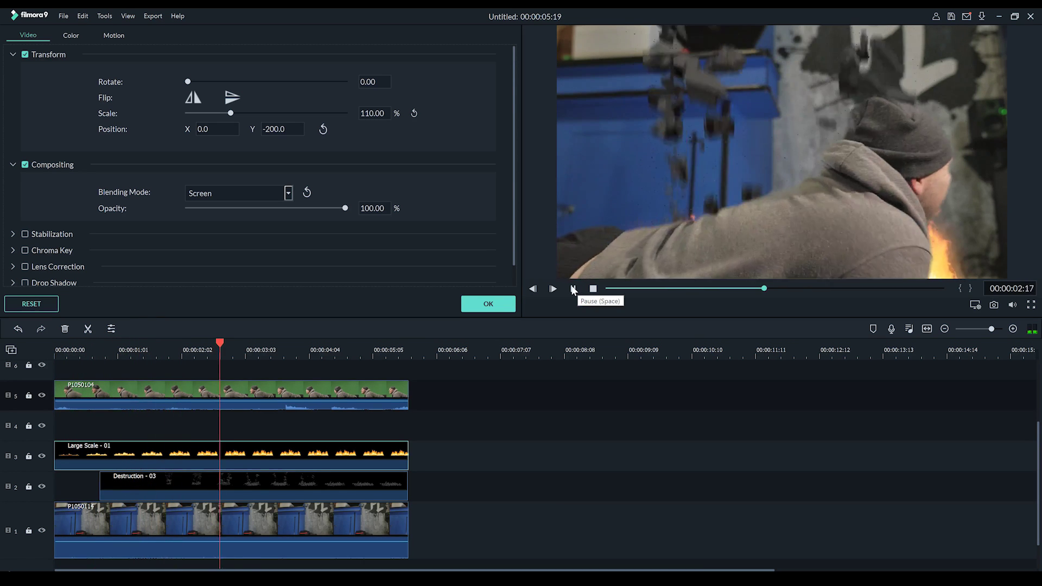
left_click(573, 289)
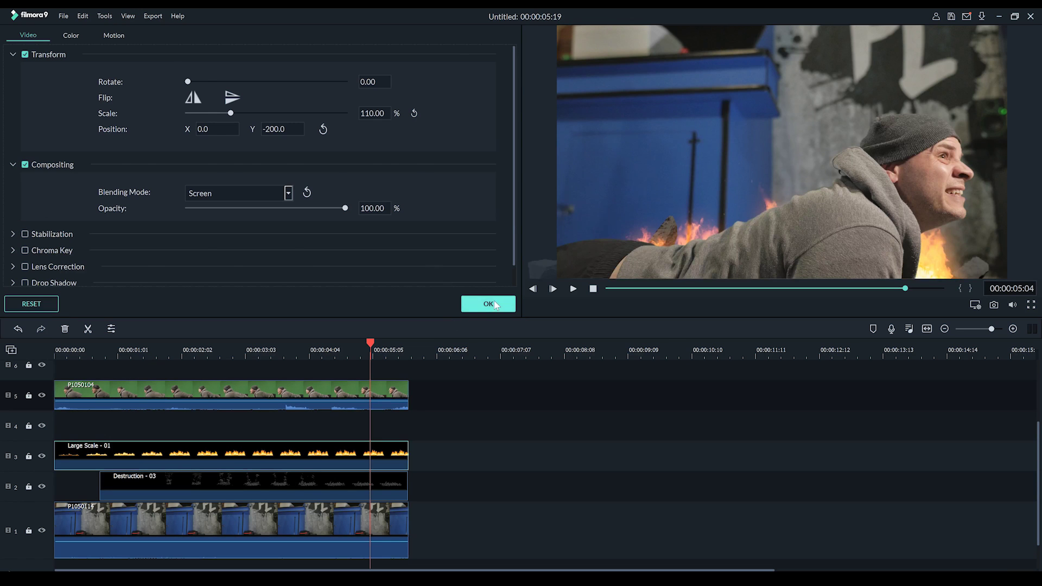
left_click(471, 303)
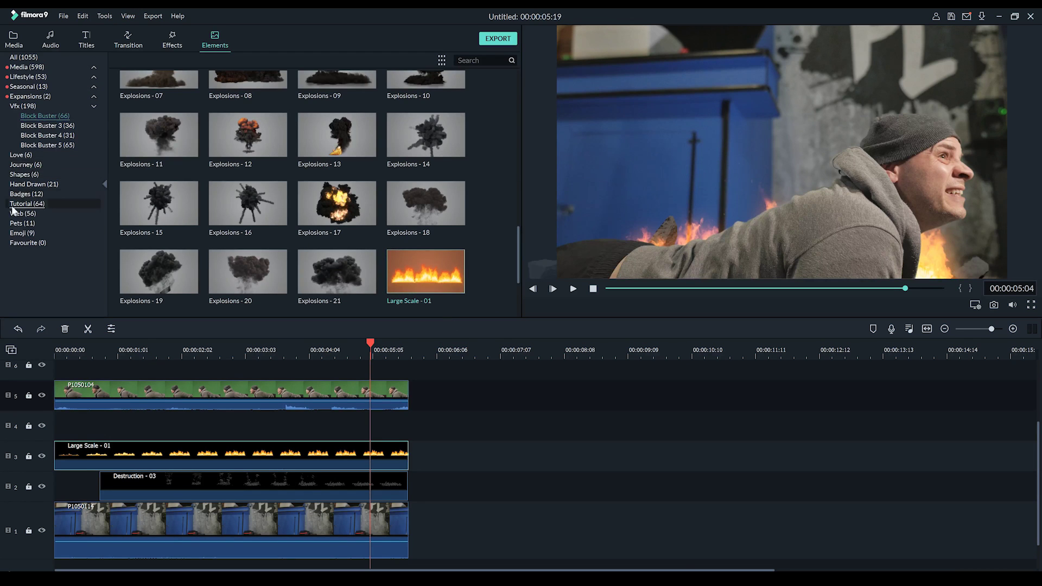
- Add Pet Element 2 from the Pets set to video track 4, scaled to 80% and positioned at X 347, Y 137
left_click(12, 224)
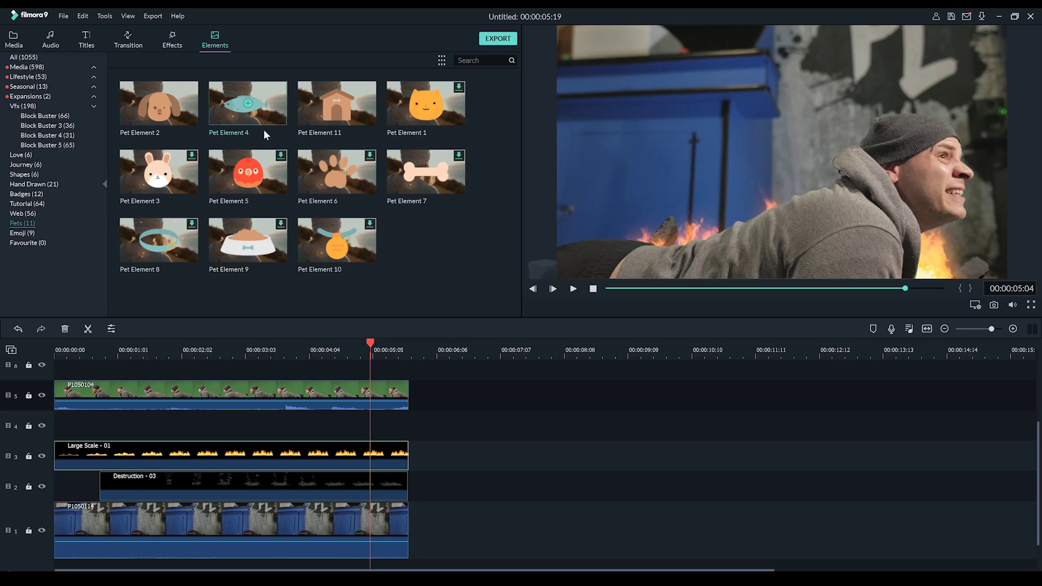
left_click_drag(145, 109, 100, 418)
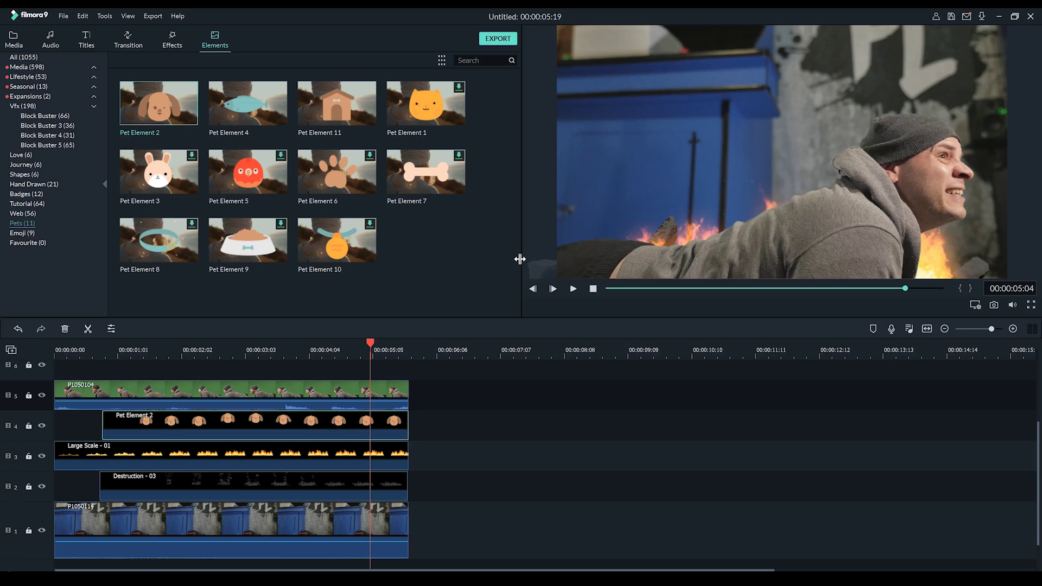
double_click(233, 421)
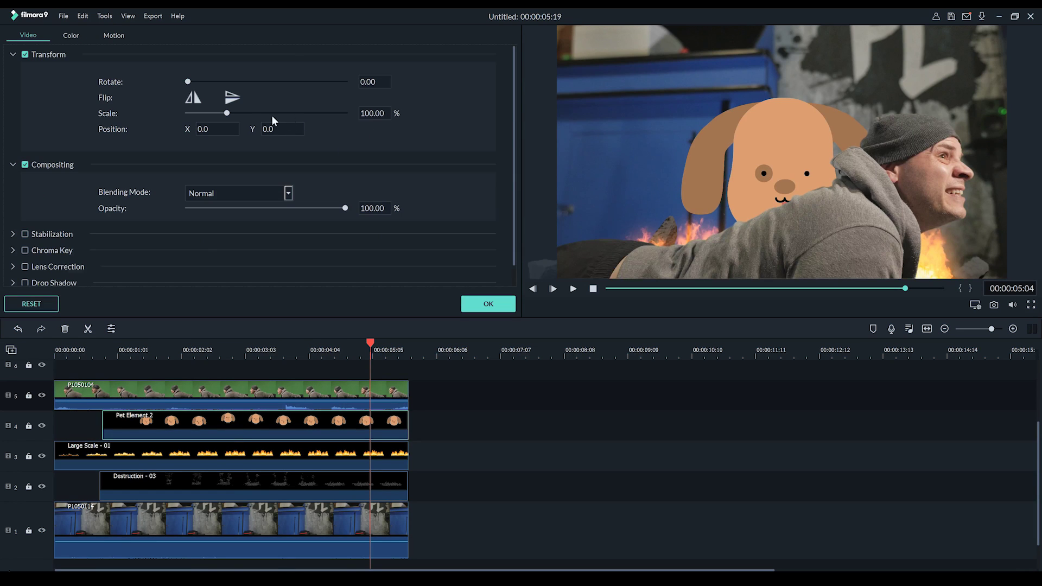
left_click_drag(212, 127, 214, 128)
left_click_drag(295, 131, 302, 131)
left_click_drag(383, 117, 373, 117)
left_click_drag(527, 115, 768, 115)
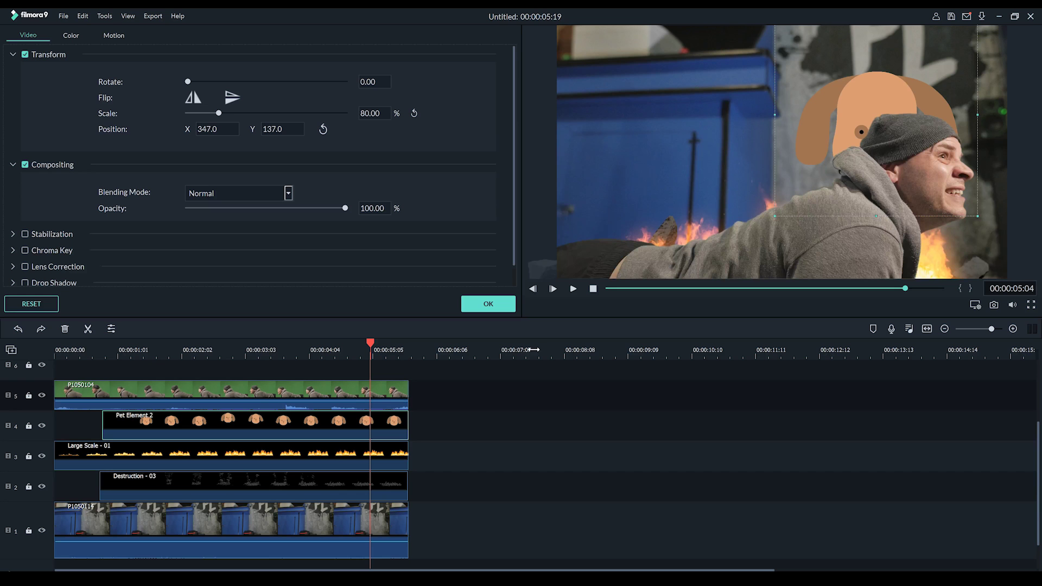
- Play the composite from near the start to check the dog element behind the man, and confirm its settings
left_click(67, 349)
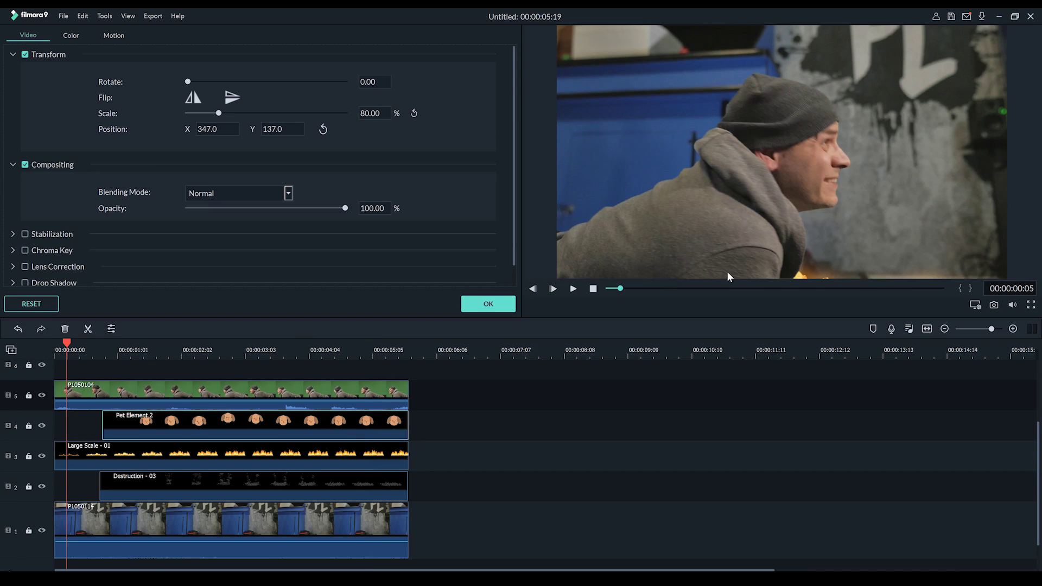
left_click(572, 289)
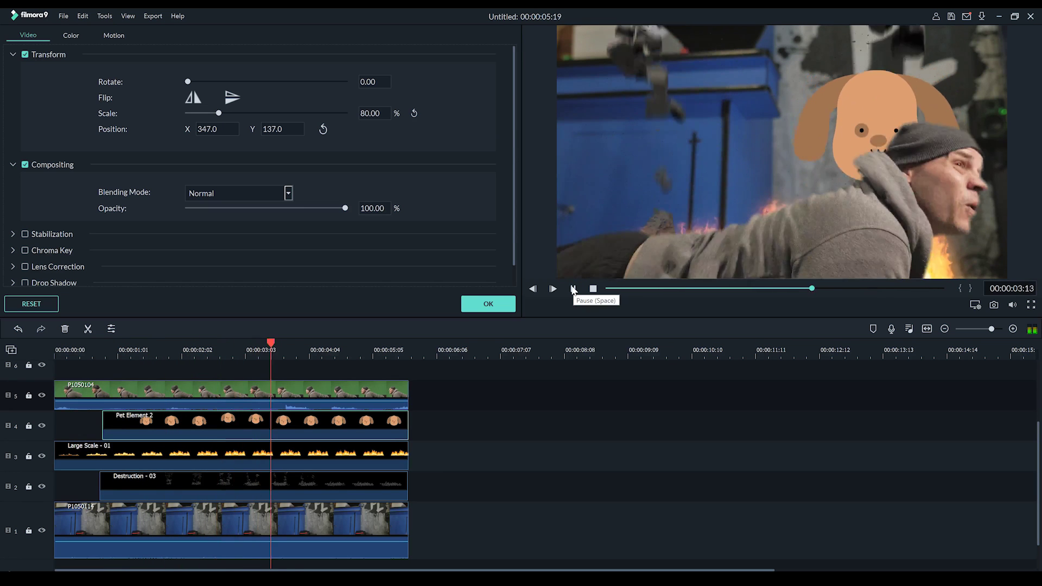
left_click(573, 288)
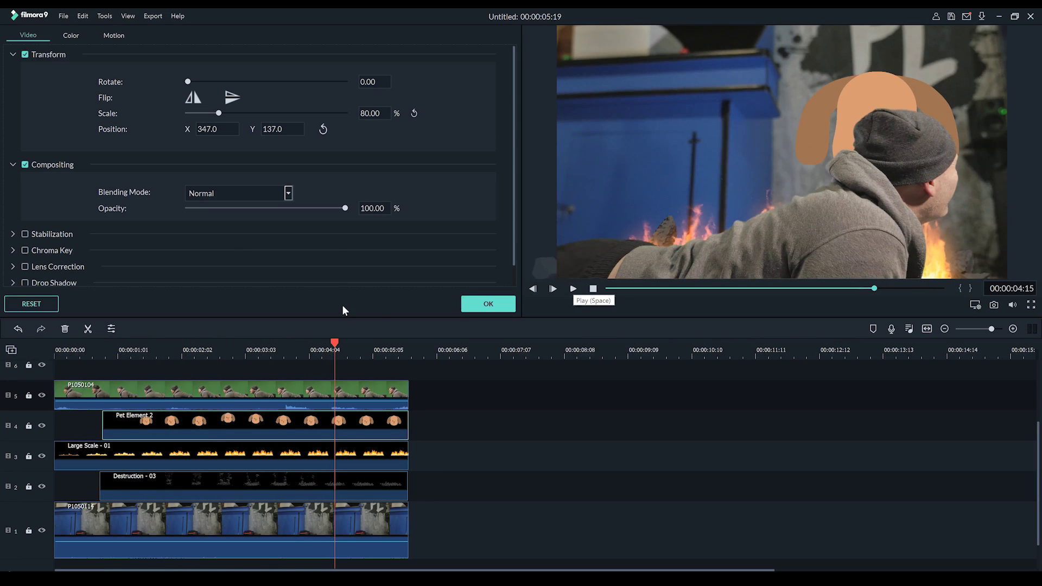
left_click(487, 304)
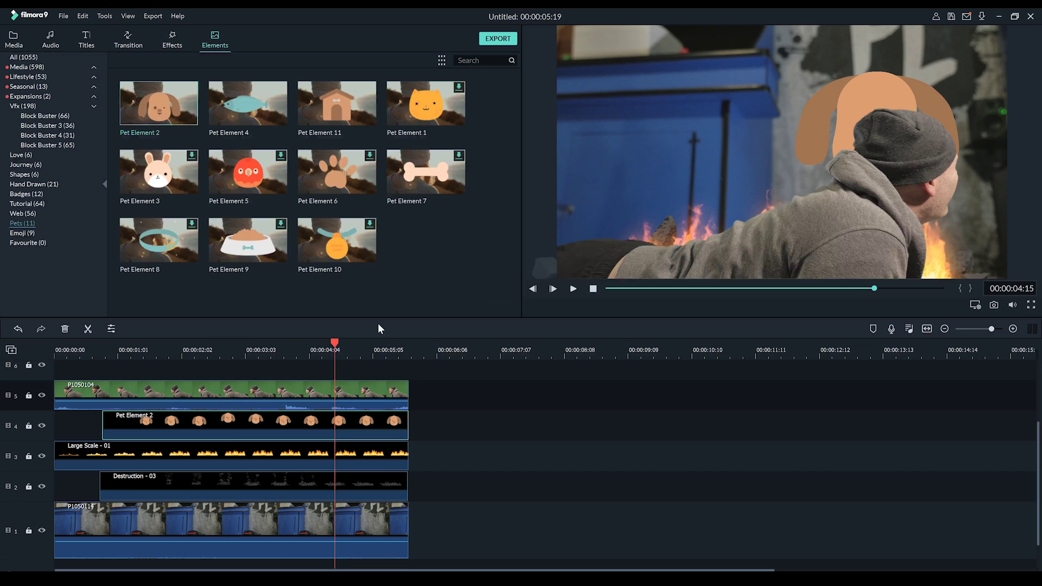
- Add Element Emoji 9 to video track 6, set X position -560 and scale 64%, and align its start with Pet Element 2
scroll(184, 416, "up", 2)
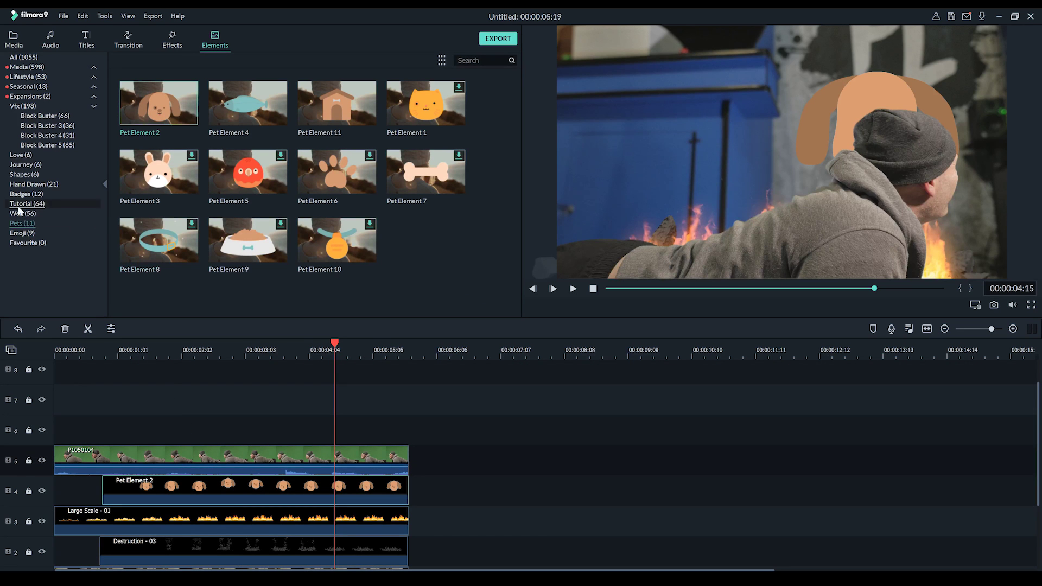
left_click(18, 234)
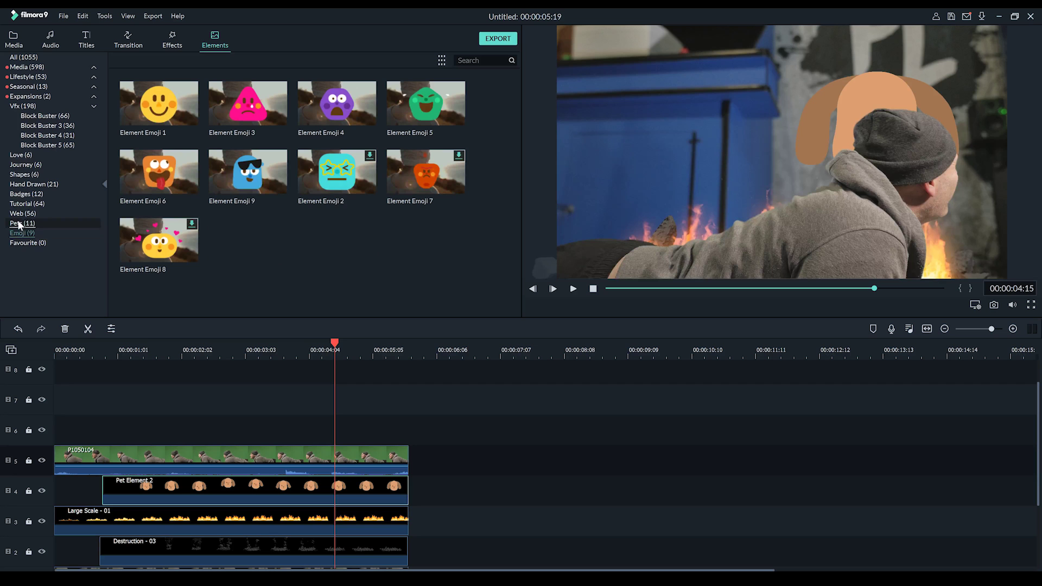
left_click_drag(251, 186, 47, 434)
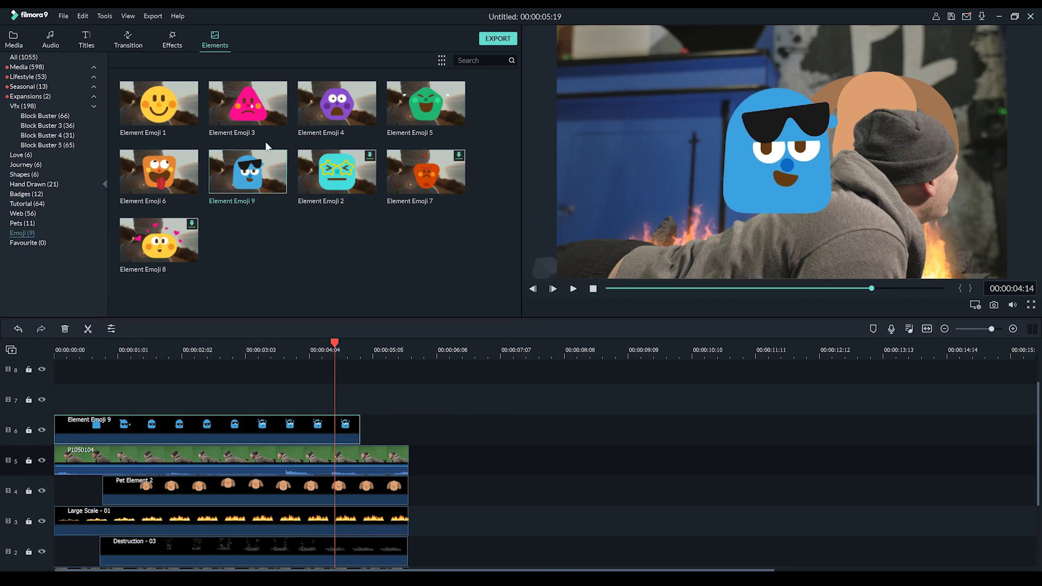
double_click(177, 430)
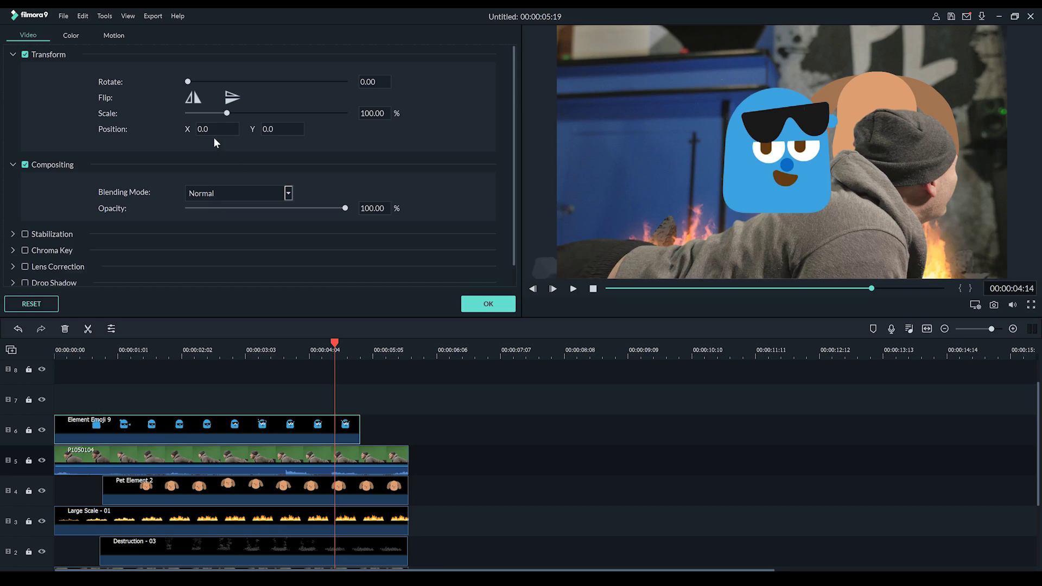
left_click_drag(211, 128, 203, 129)
left_click_drag(374, 112, 362, 112)
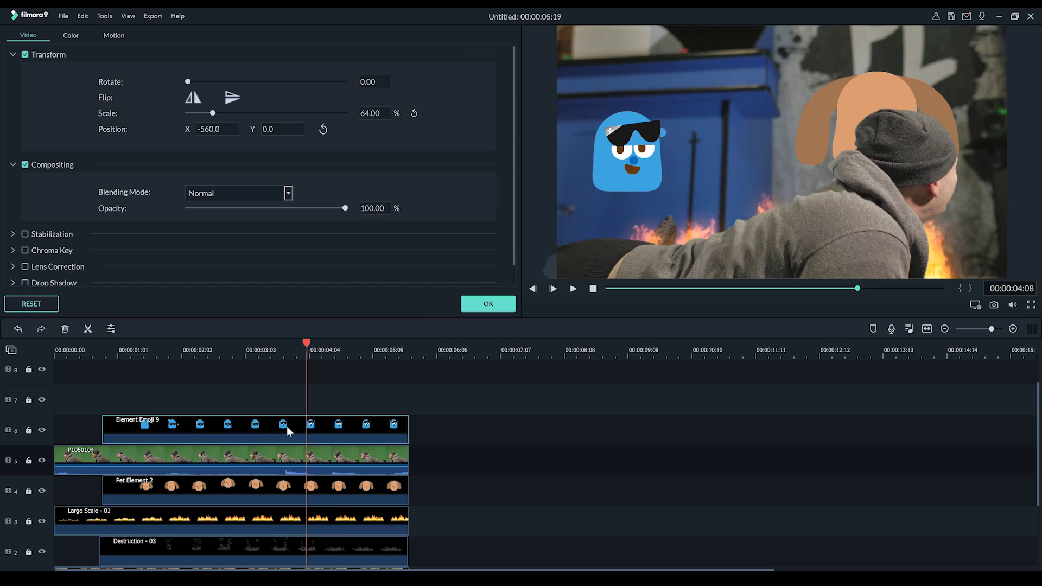
left_click(478, 300)
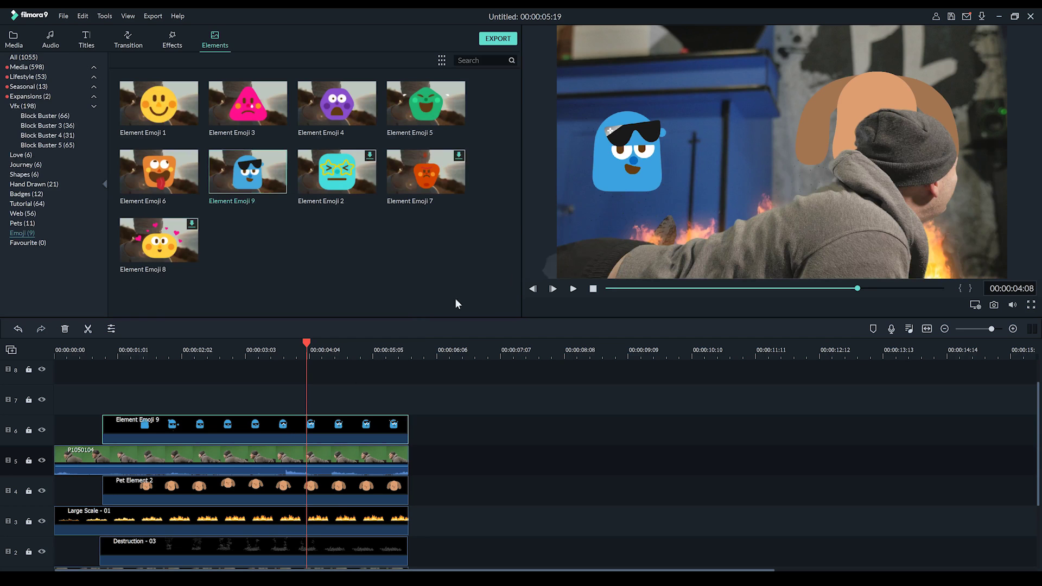
- Add the Bullet Pass 09 VFX element at the start of video track 8 with 142% scale and Screen blending
left_click(25, 106)
scroll(418, 201, "down", 7)
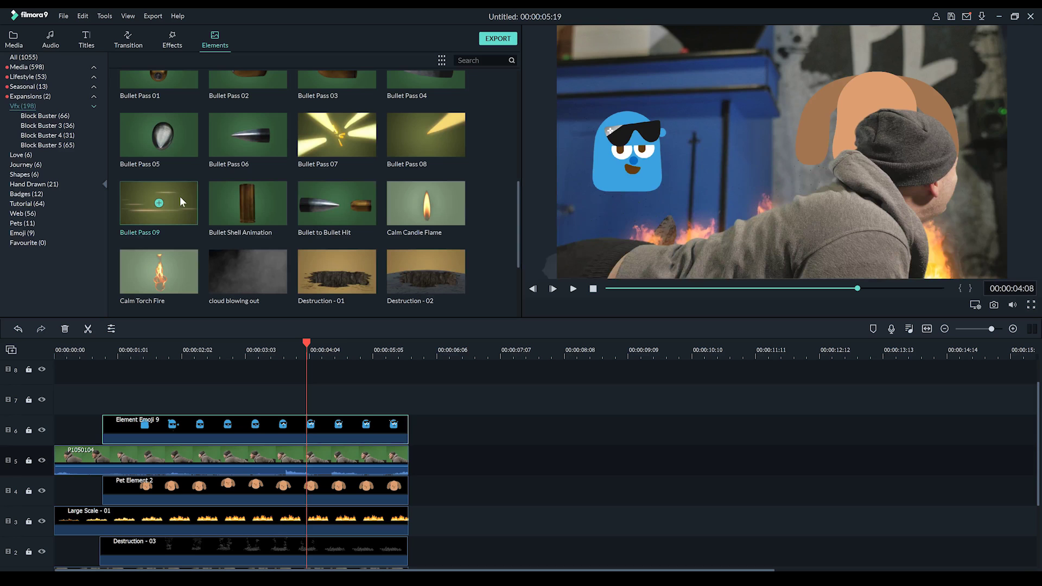
left_click_drag(177, 207, 50, 373)
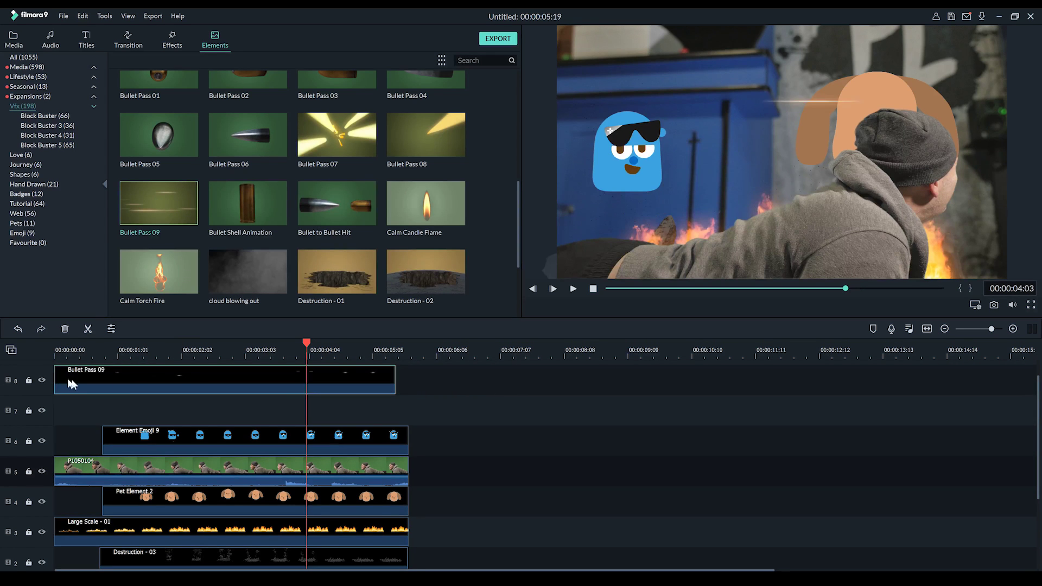
double_click(179, 381)
left_click_drag(365, 115, 388, 115)
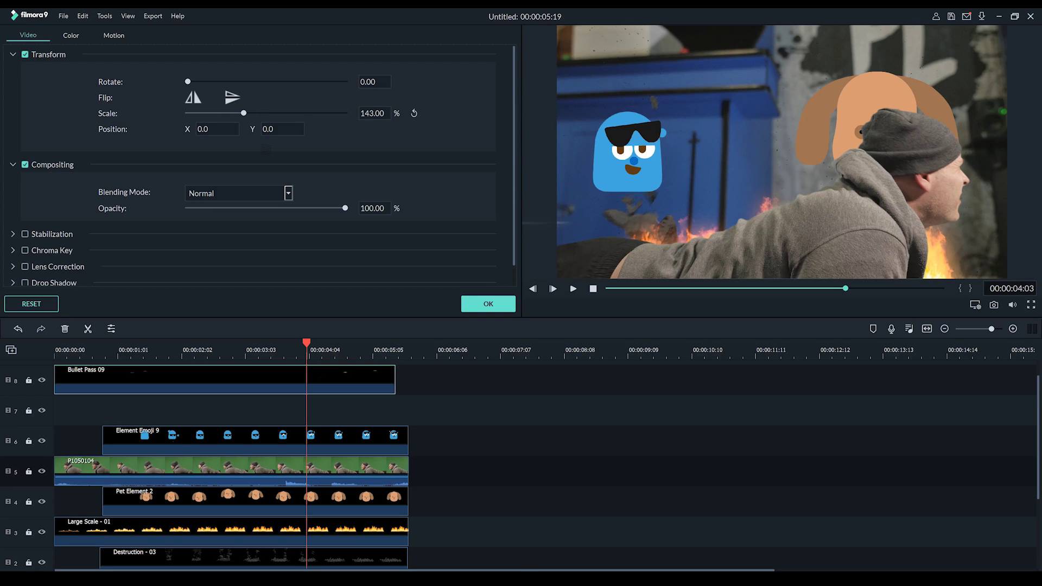
left_click(292, 191)
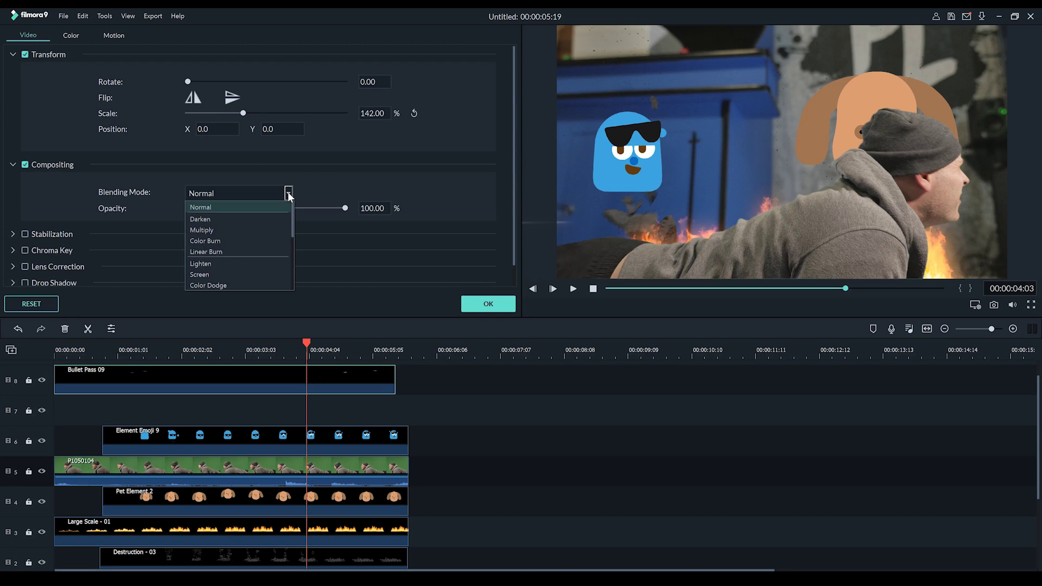
left_click(219, 275)
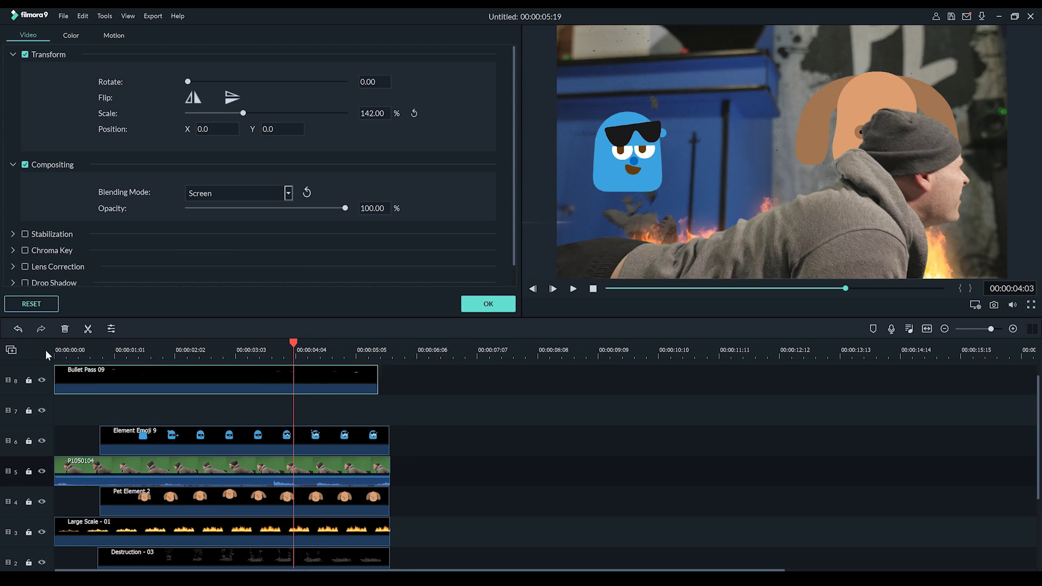
- Play the composite from near the start to check the bullet pass effect over the other layers
left_click(71, 349)
key("space")
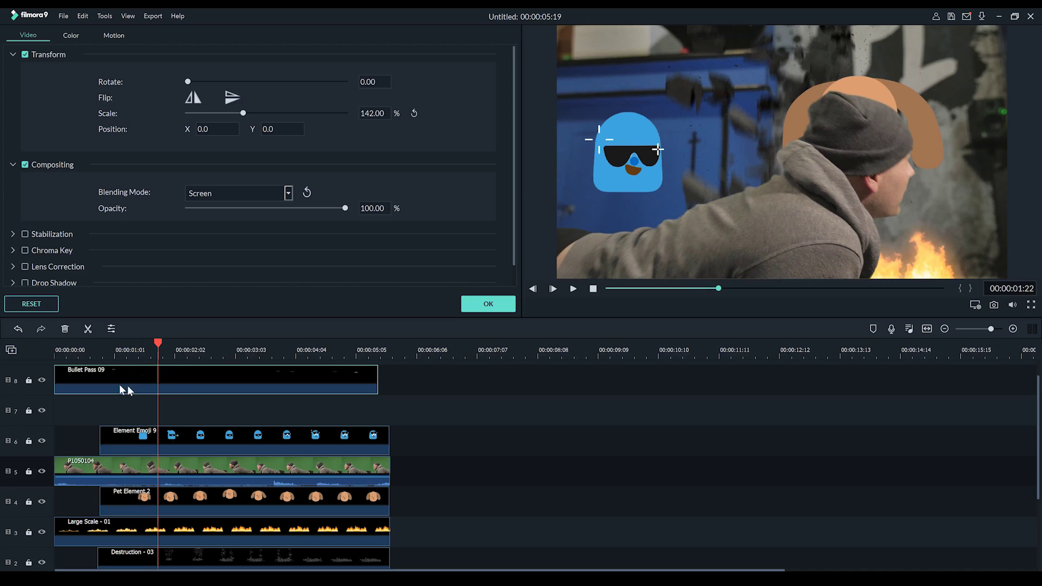
key("space")
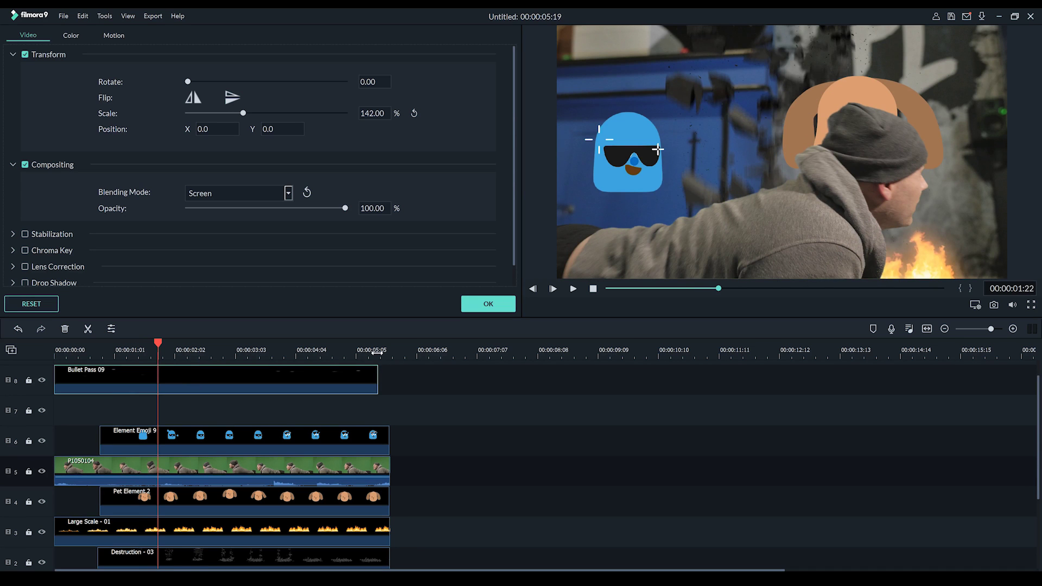
- Paste a copy of the Bullet Pass 09 clip directly after the original on video track 8
right_click(340, 380)
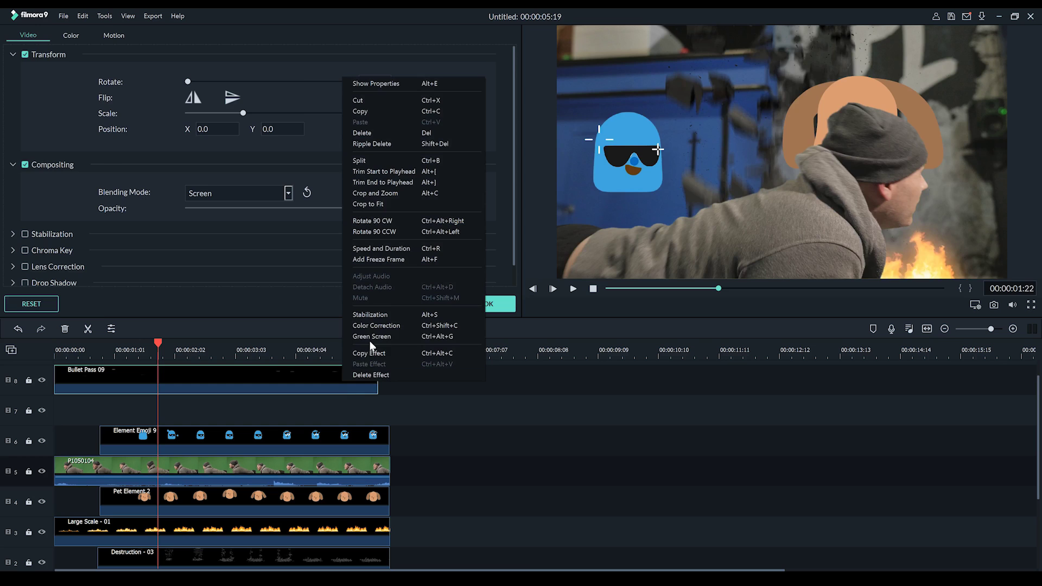
left_click(434, 337)
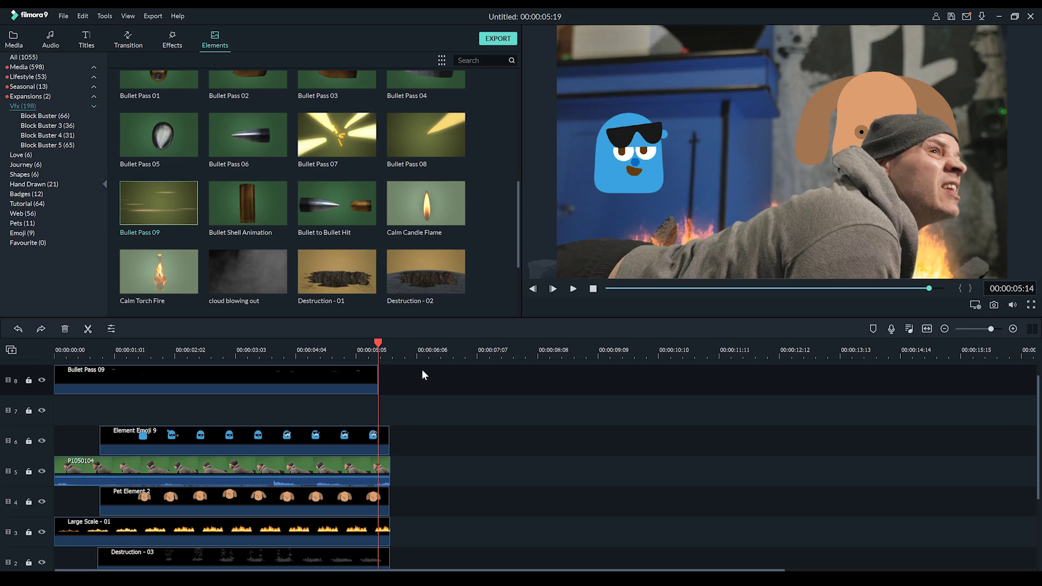
key("ctrl+v")
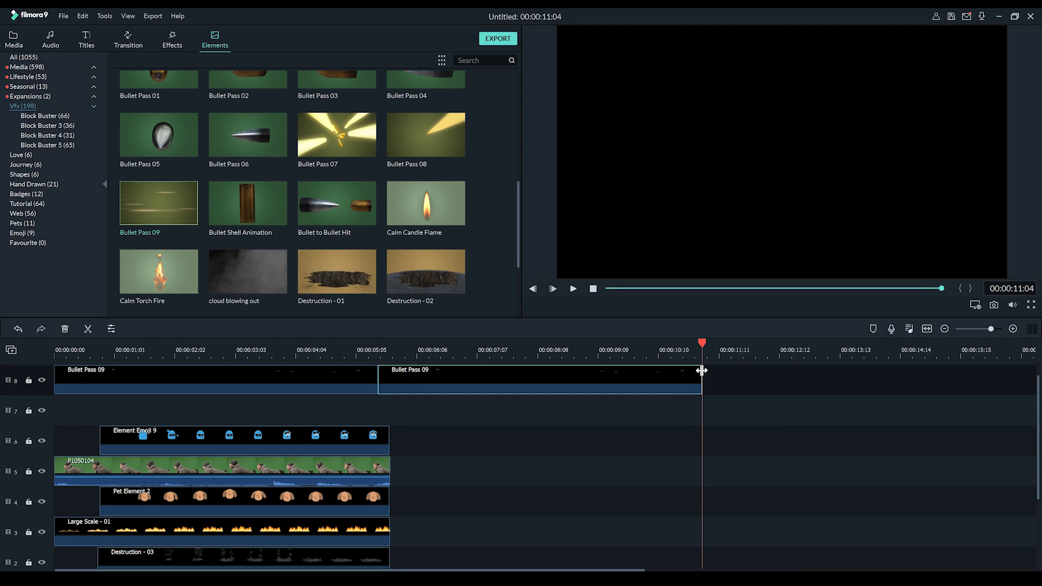
- Trim the second Bullet Pass 09 clip on video track 8 so it ends together with the P1050104 clip
left_click_drag(701, 371, 358, 388)
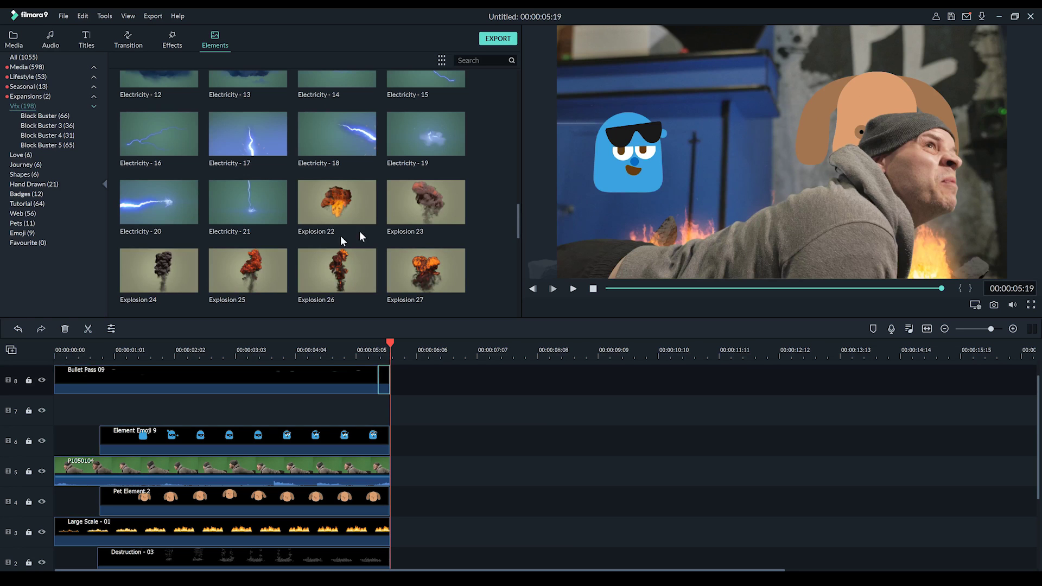
- Show the Block Buster 3 elements and move Element Emoji 9, P1050104 and Pet Element 2 up one track each, freeing video track 4
left_click(41, 115)
left_click(51, 126)
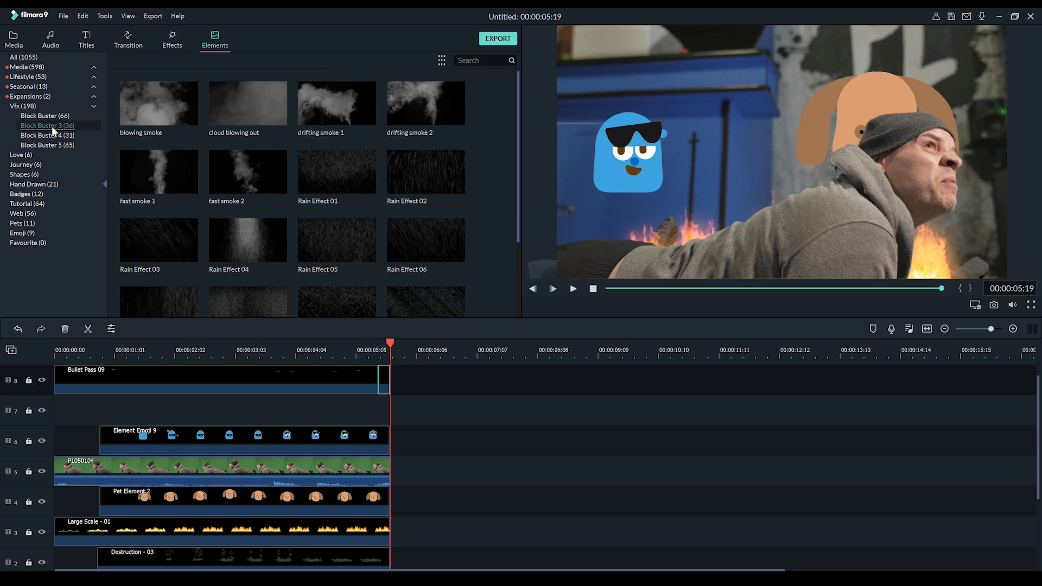
left_click_drag(205, 434, 206, 411)
left_click_drag(196, 459, 196, 446)
left_click_drag(185, 494, 185, 466)
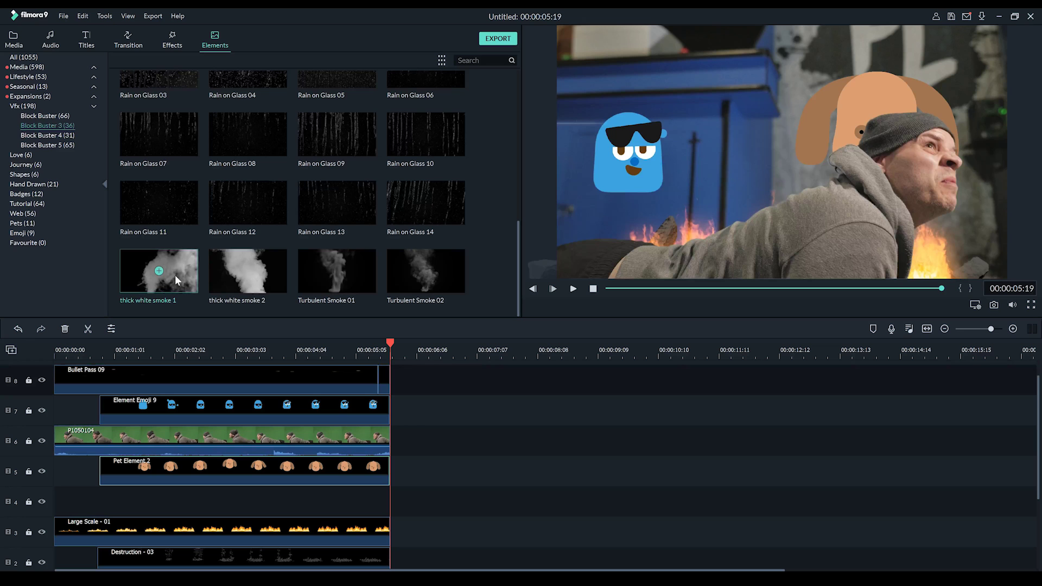
- Add thick white smoke 1 at the start of video track 4, trim it to the other clips' end, and play the composite
left_click_drag(175, 272, 119, 492)
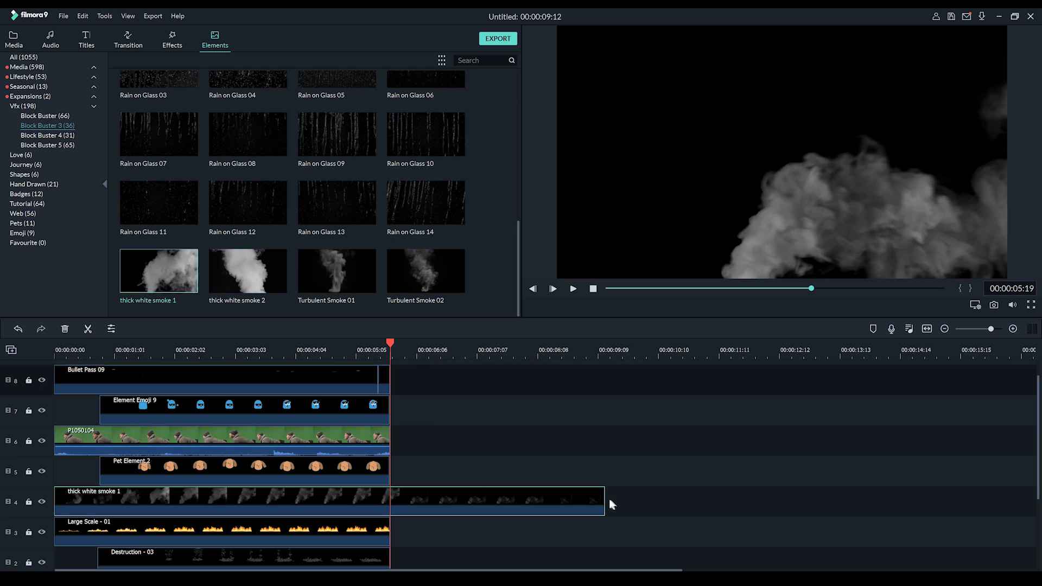
left_click_drag(604, 496, 388, 496)
left_click(613, 288)
left_click(573, 289)
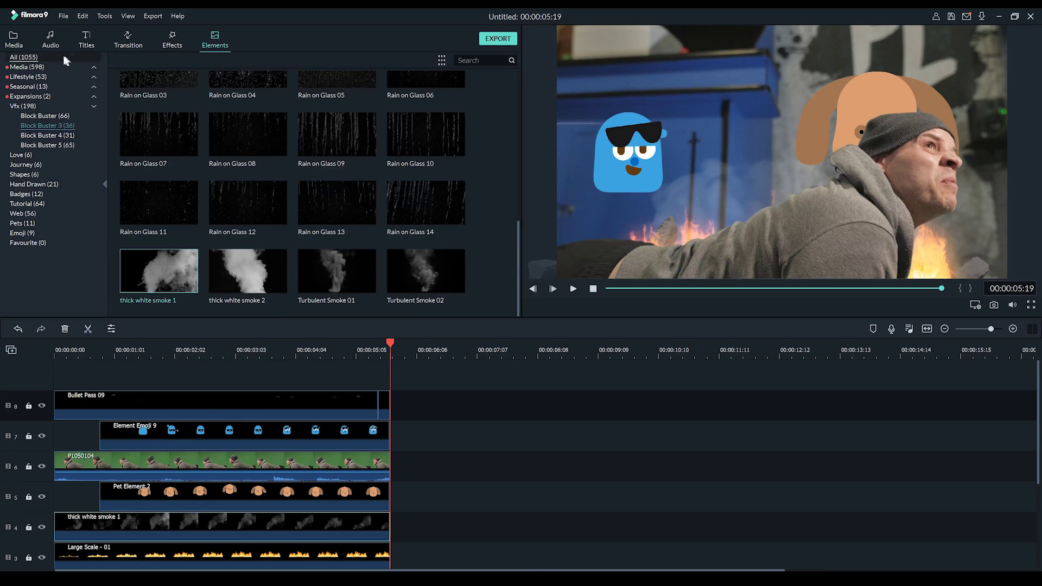
- Add the CinematicOne filter at the start of video track 9 and extend it to the end of the composite
left_click(173, 42)
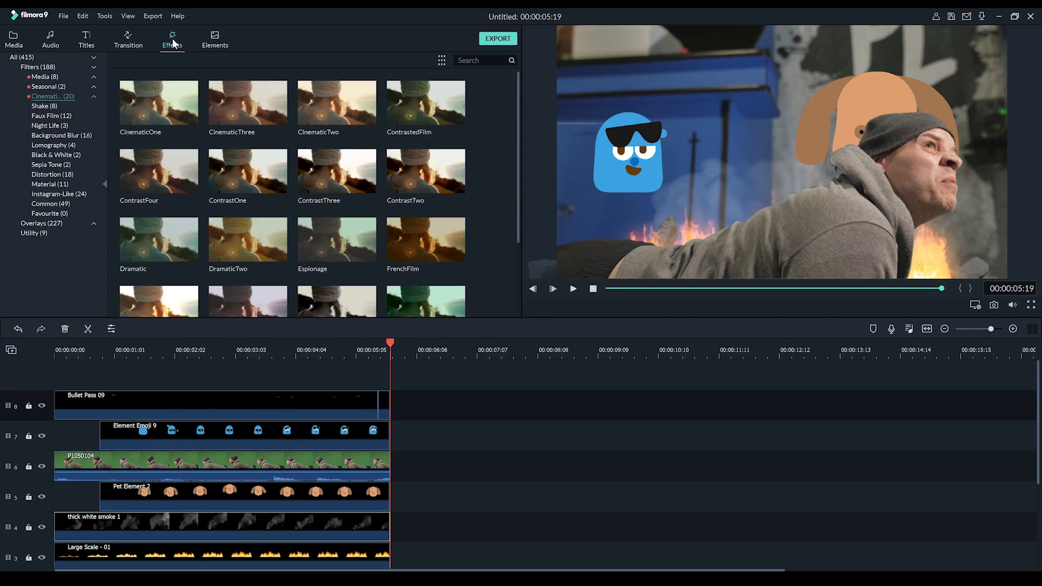
left_click(29, 68)
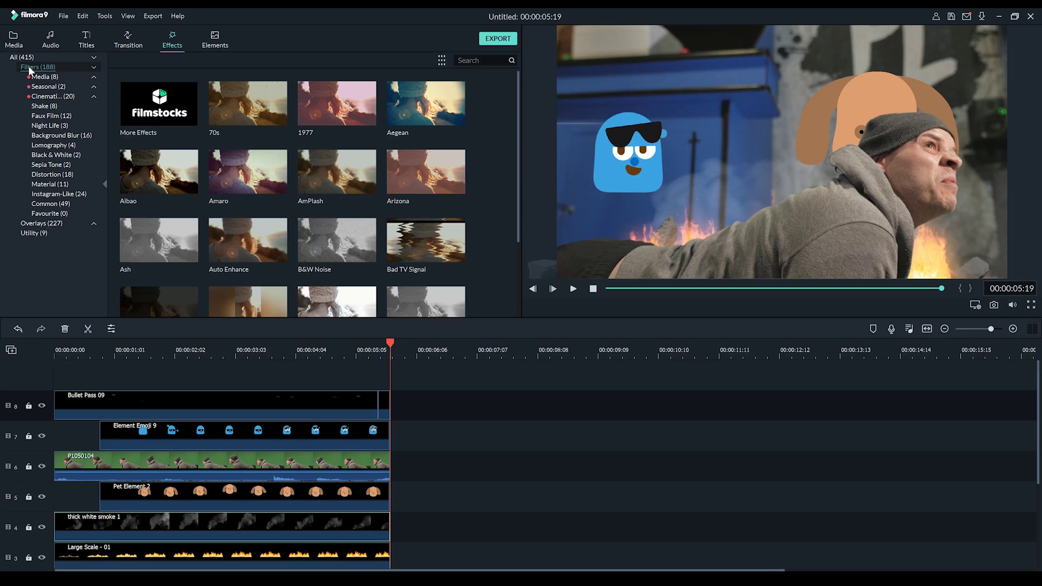
left_click(45, 97)
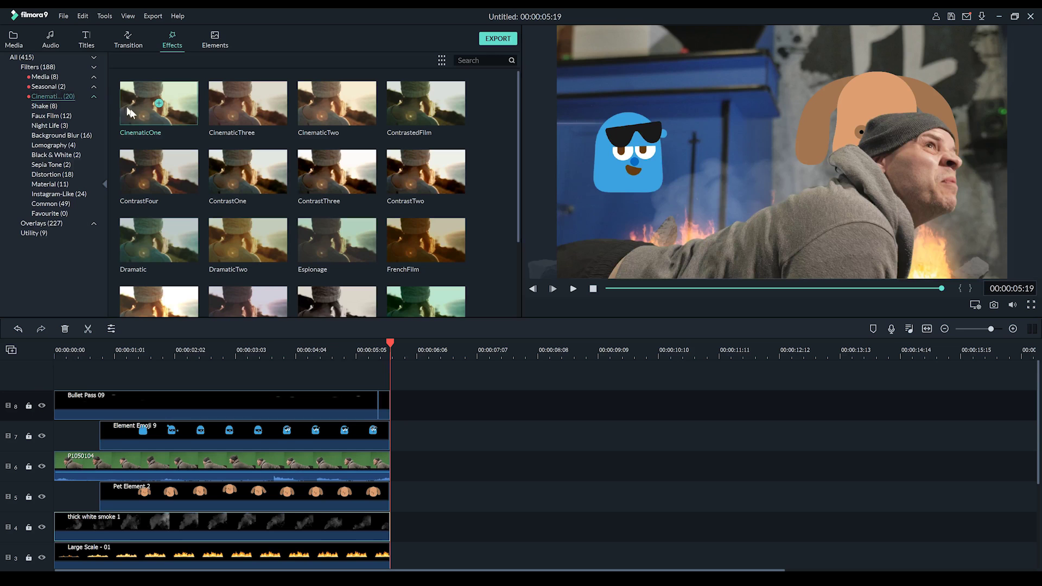
mouse_move(177, 106)
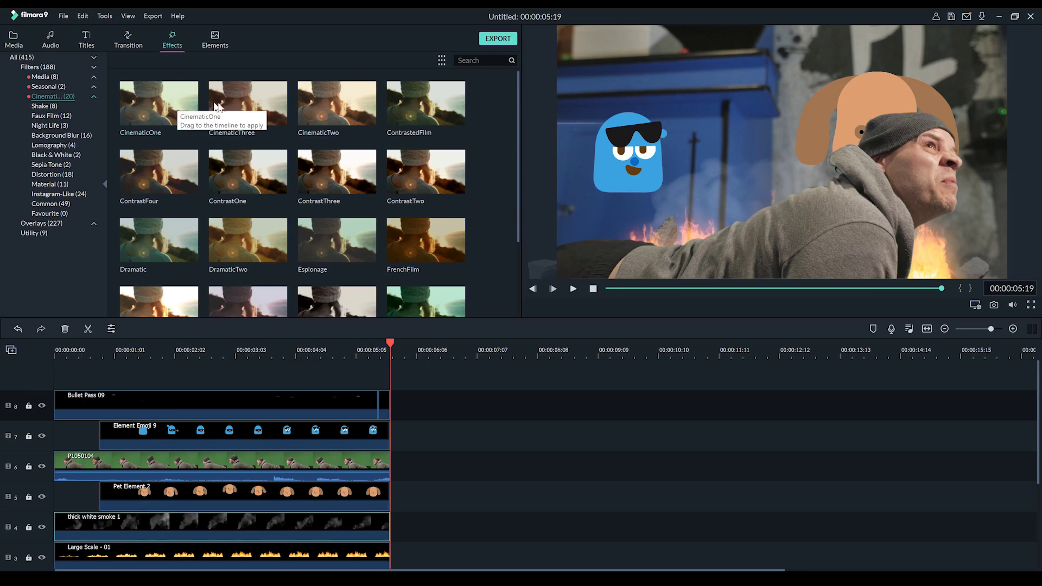
mouse_move(338, 105)
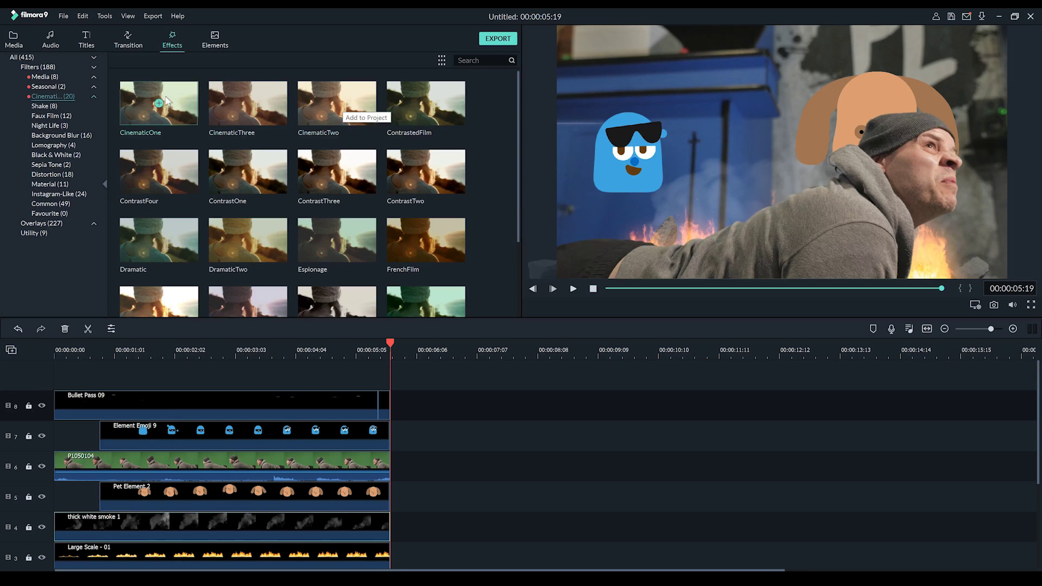
left_click_drag(158, 104, 51, 382)
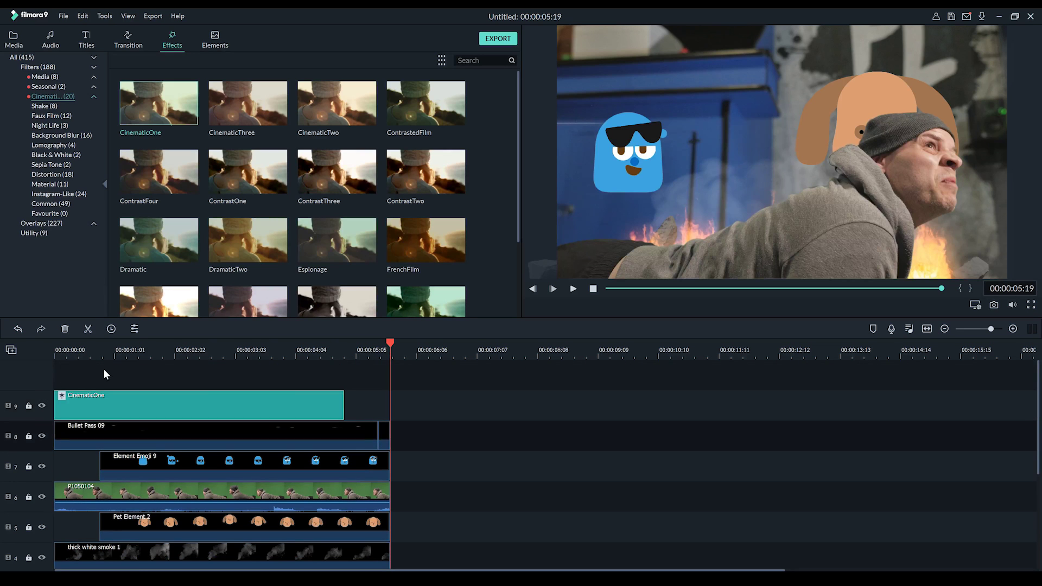
left_click_drag(344, 400, 391, 400)
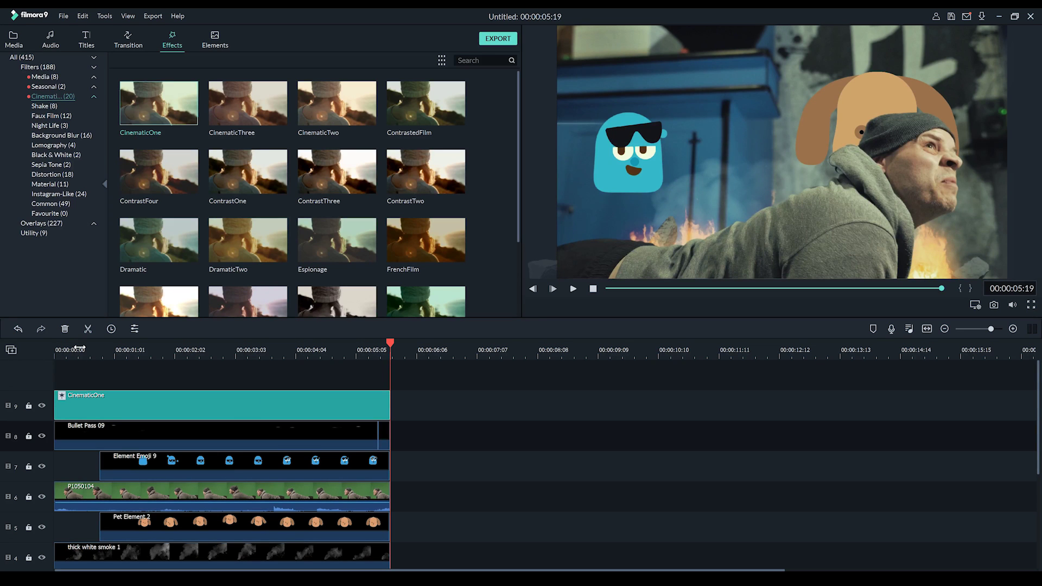
- Try the Star Wars 3D LUT on the P1050104 clip, then reset the LUT to None
scroll(288, 429, "down", 1)
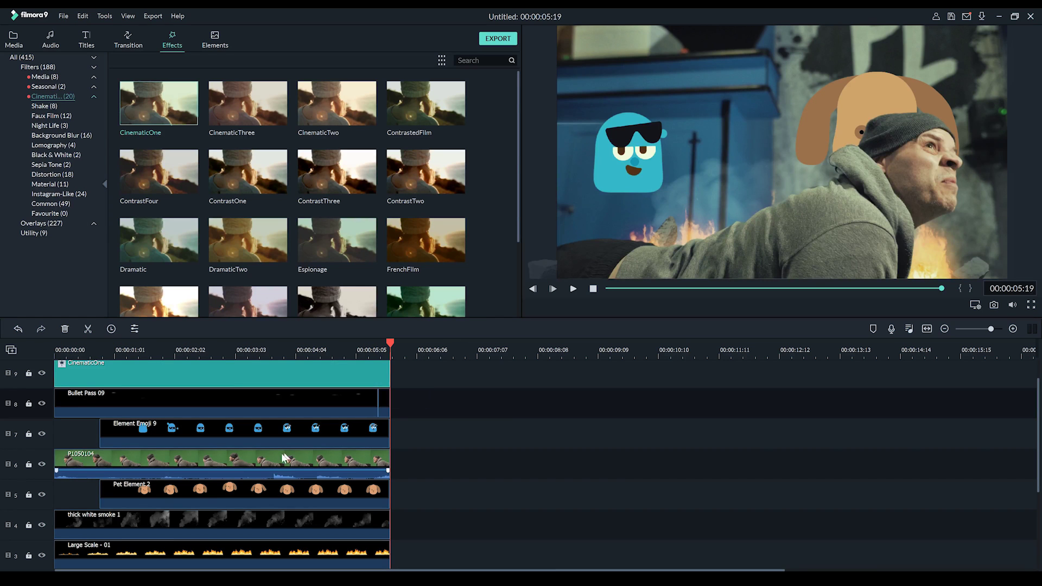
left_click(232, 460)
left_click(252, 460)
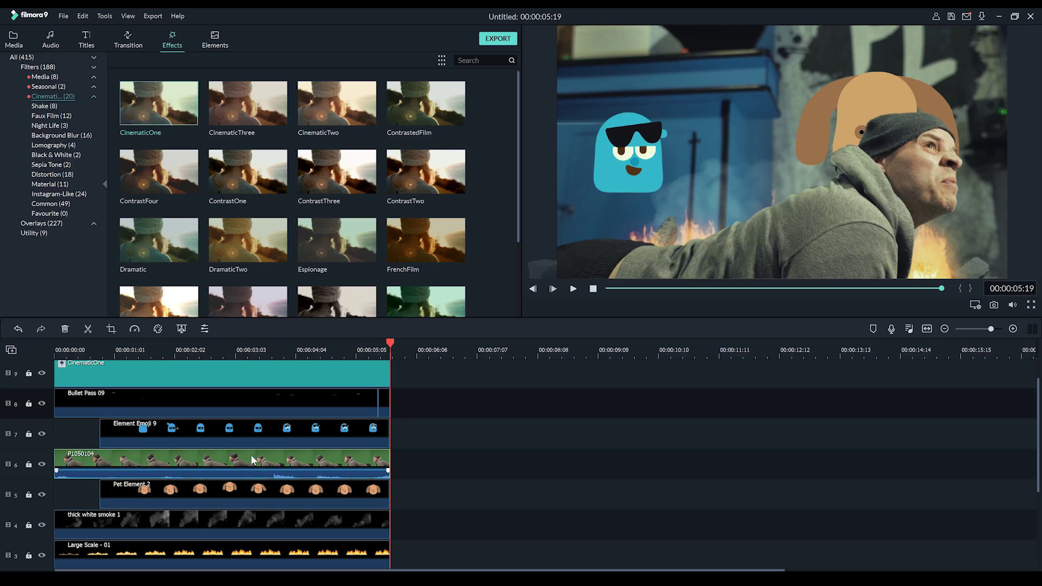
double_click(268, 456)
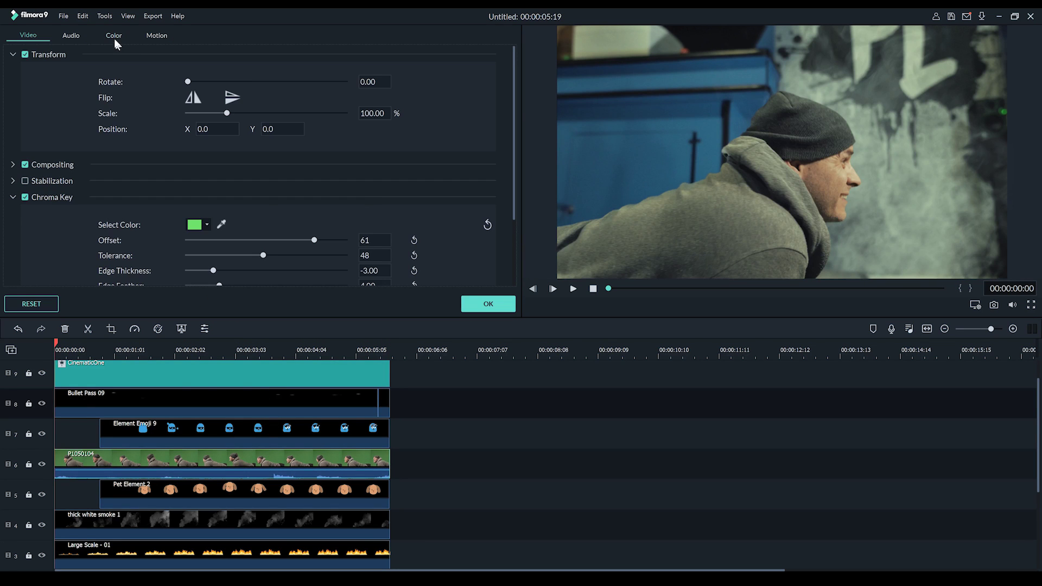
left_click(111, 36)
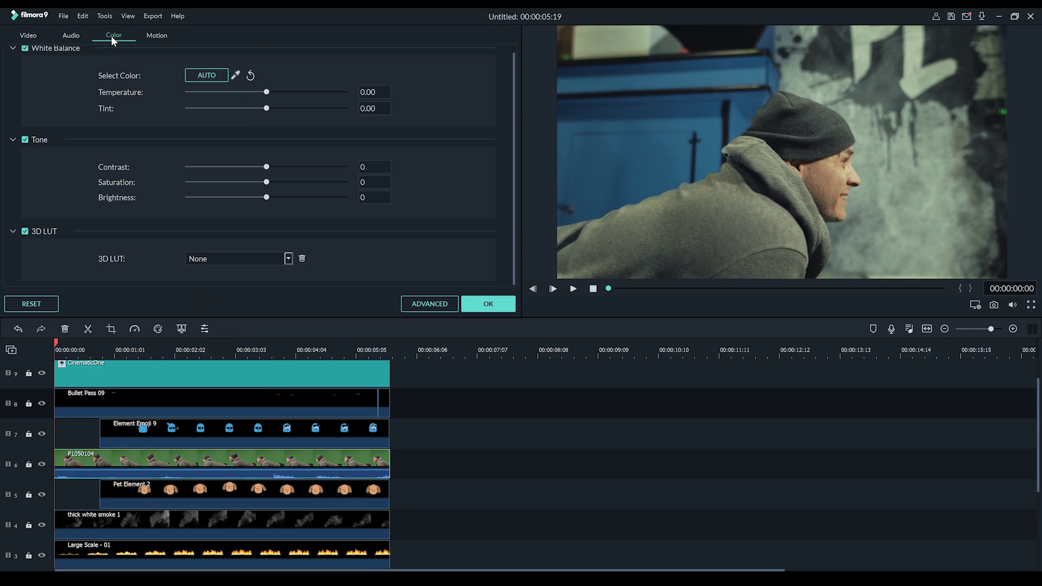
left_click(289, 259)
scroll(239, 342, "down", 1)
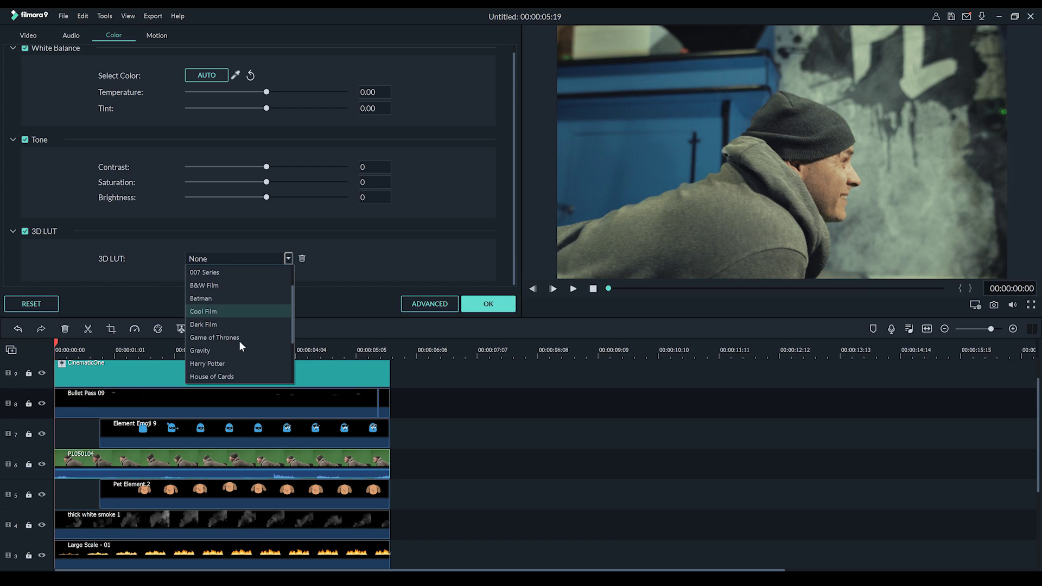
scroll(220, 356, "down", 2)
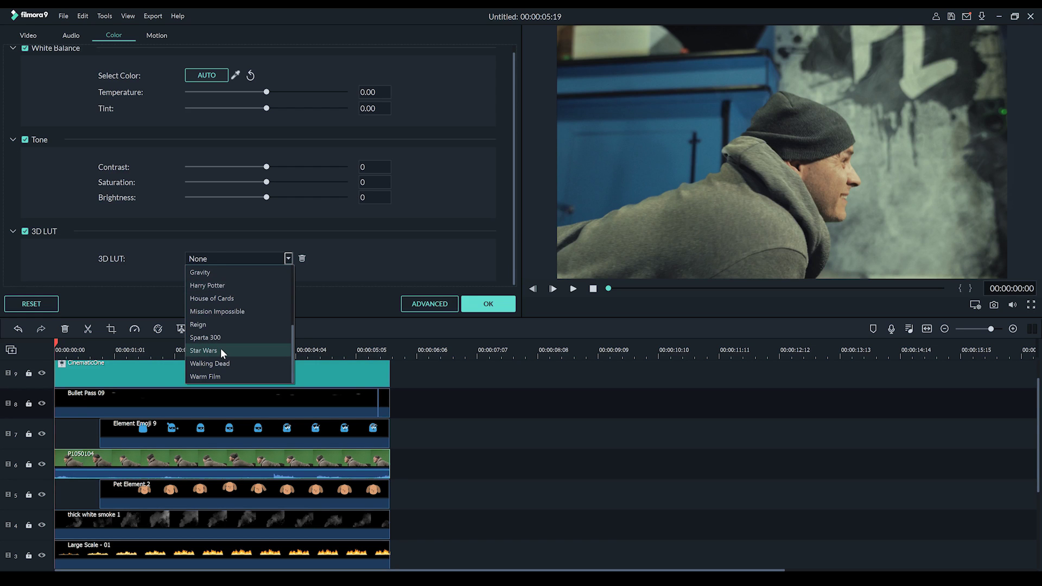
left_click(220, 349)
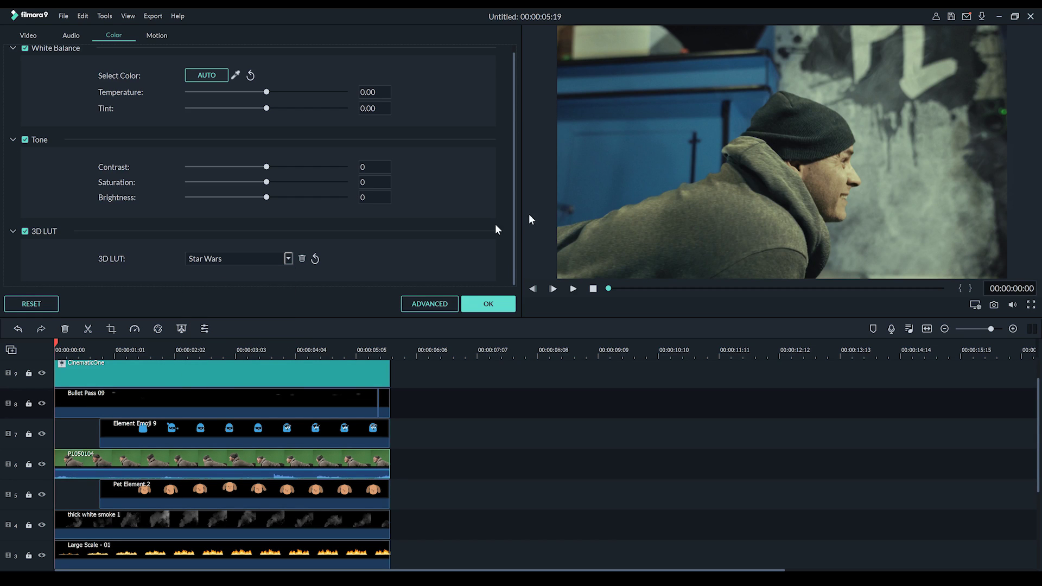
left_click(315, 259)
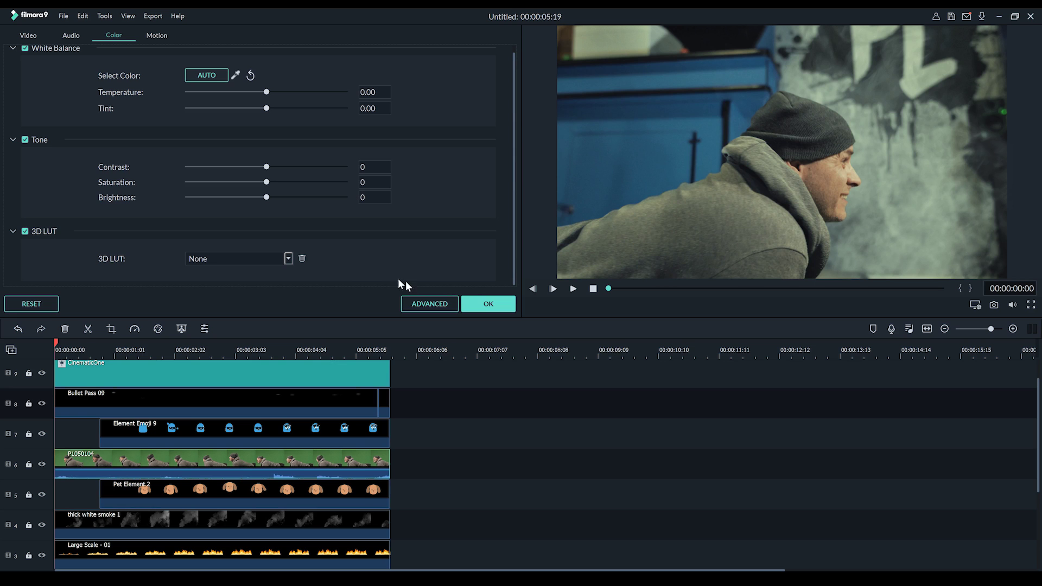
left_click(491, 304)
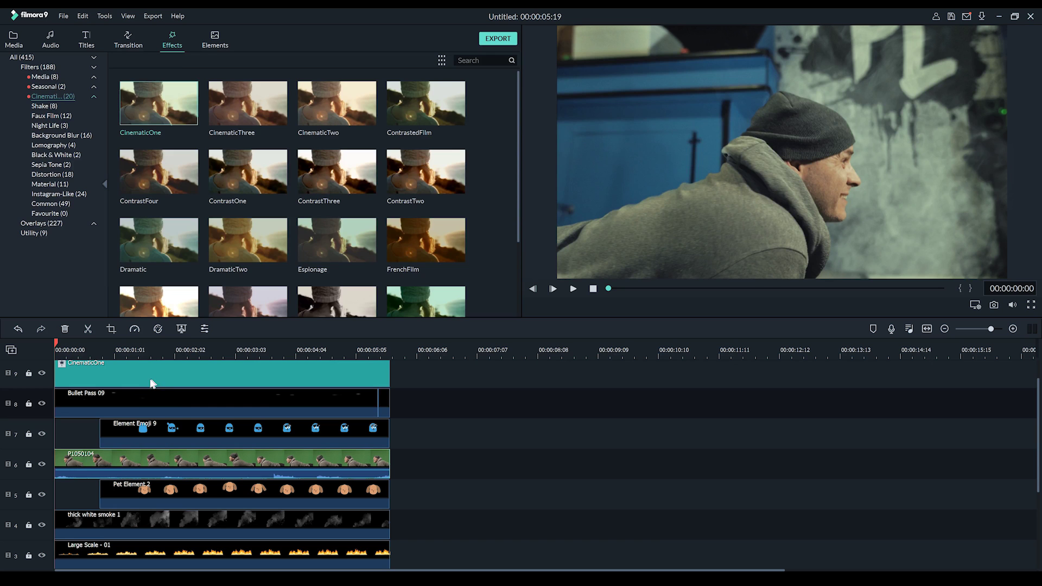
- Add the Cinema 21:9 overlay at the start of video track 10 and extend it to the end of the composite
left_click(41, 223)
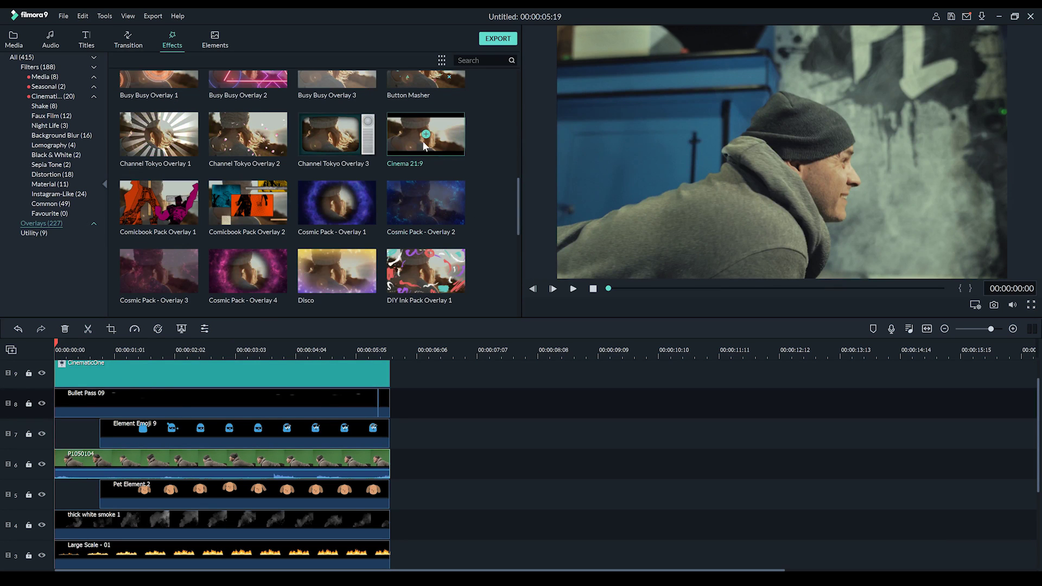
left_click_drag(439, 142, 44, 376)
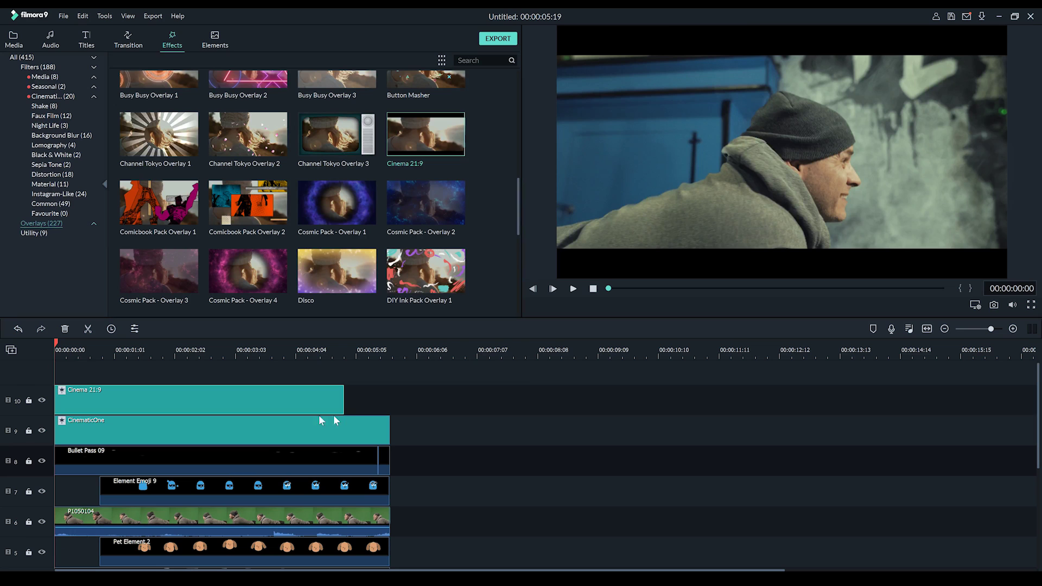
left_click_drag(341, 398, 389, 401)
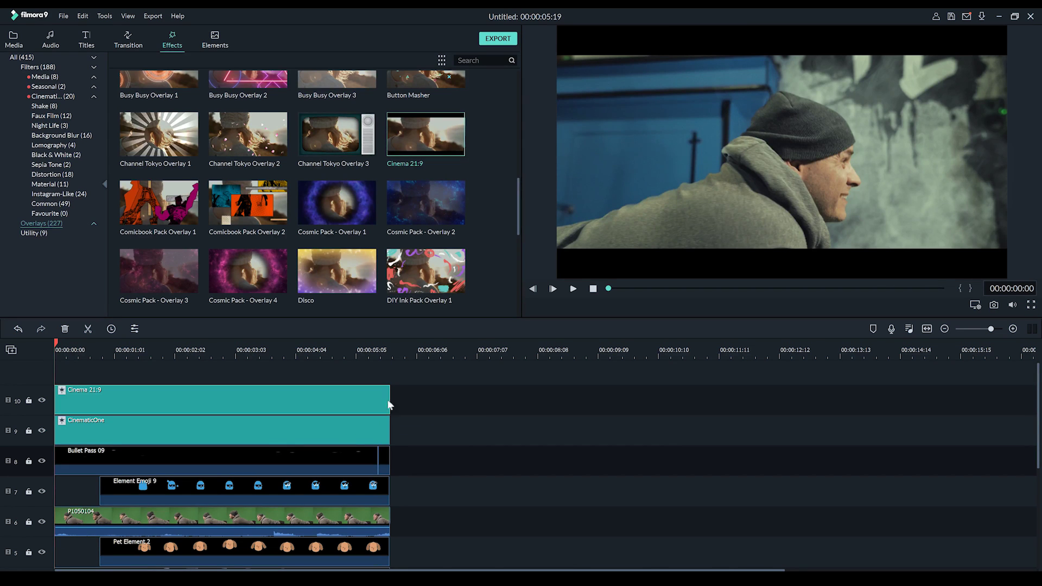
- Set the Cinema 21:9 overlay's border height to -0.53 and apply it
double_click(229, 396)
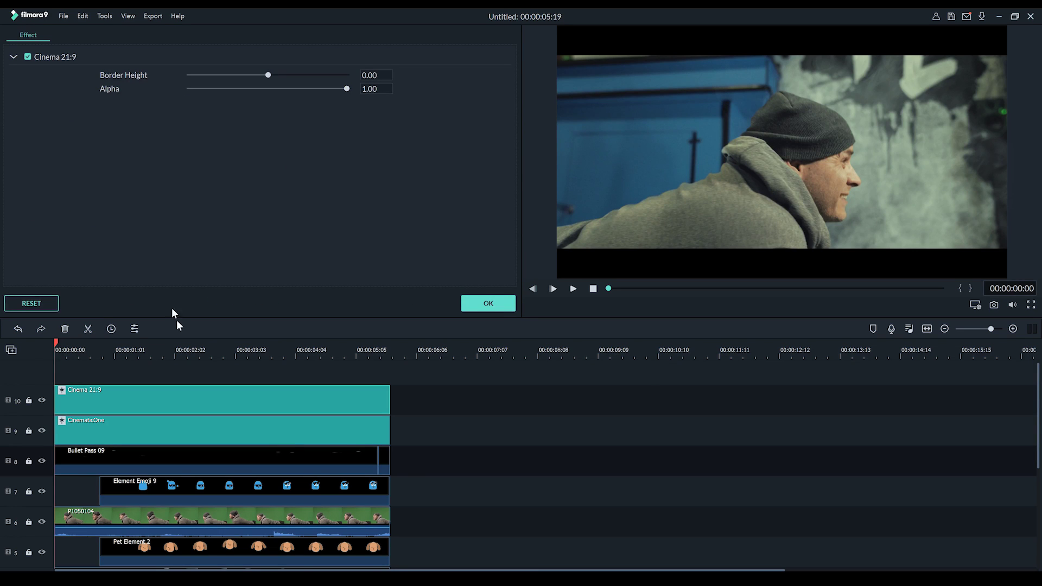
left_click_drag(269, 76, 225, 74)
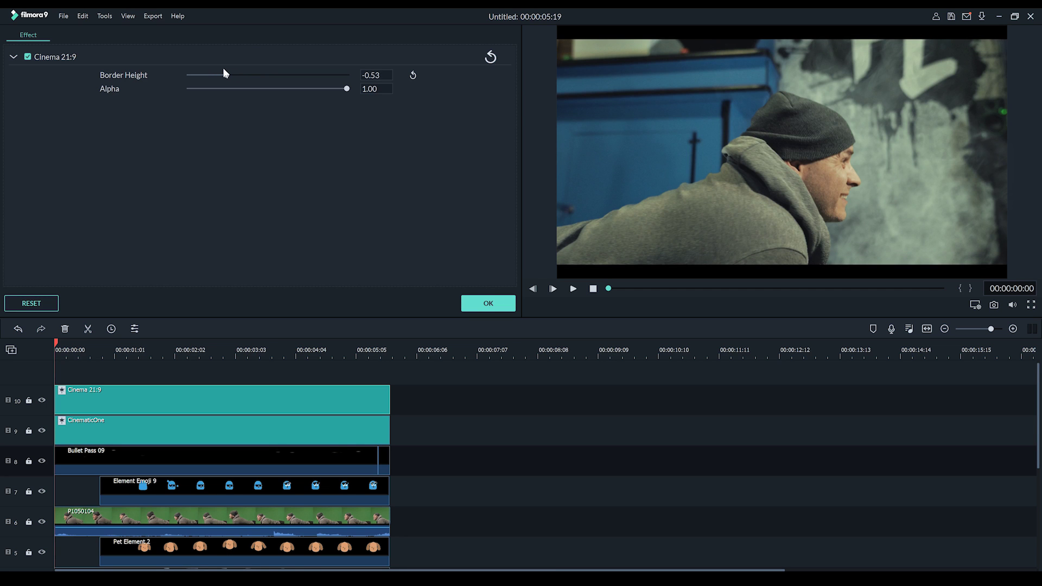
left_click(485, 303)
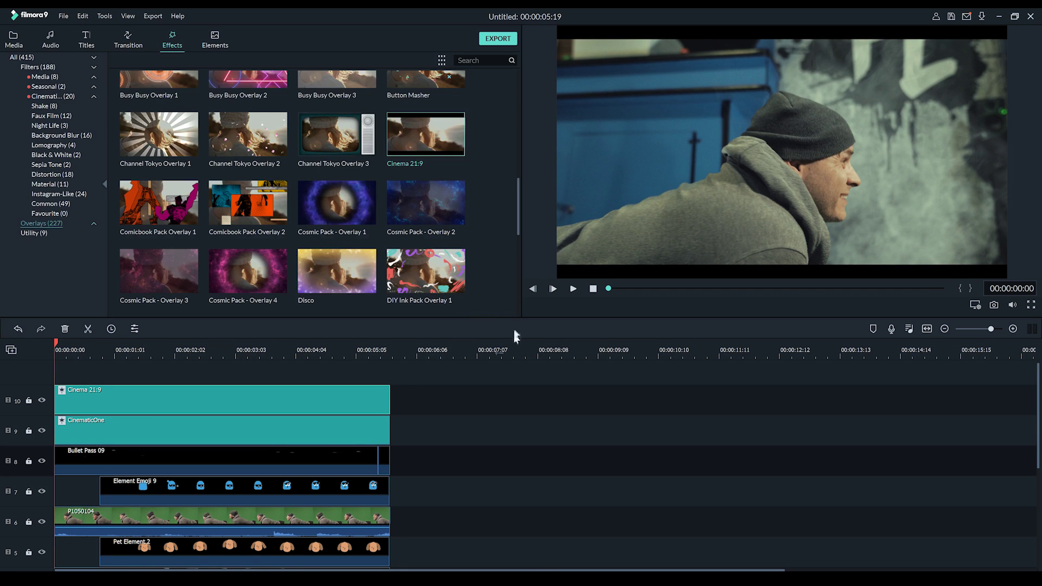
- Play the finished composite from the start and check frames around 00:00:01:19 and 00:00:03:13
left_click(573, 288)
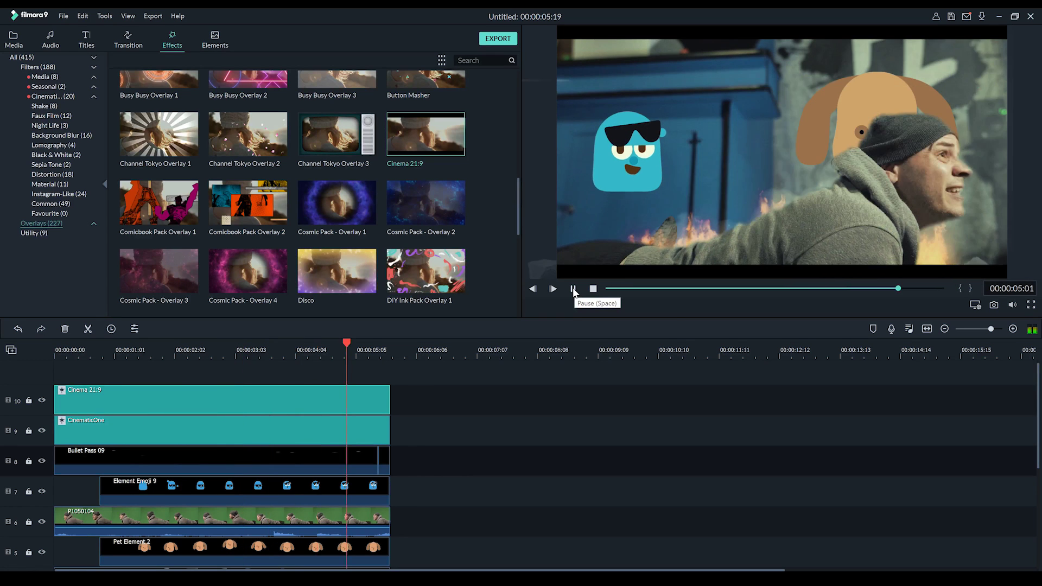
left_click(714, 288)
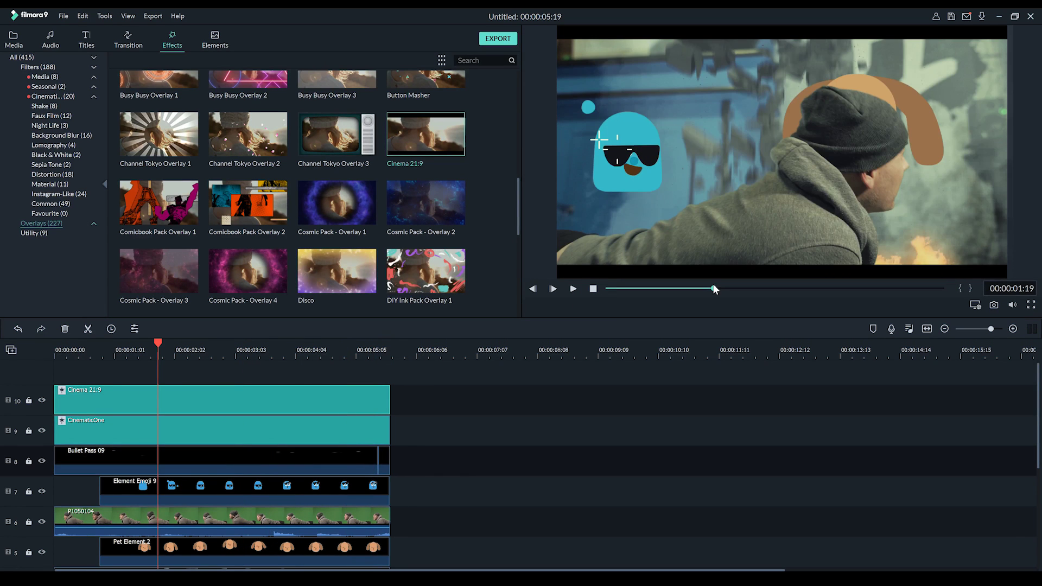
left_click(812, 289)
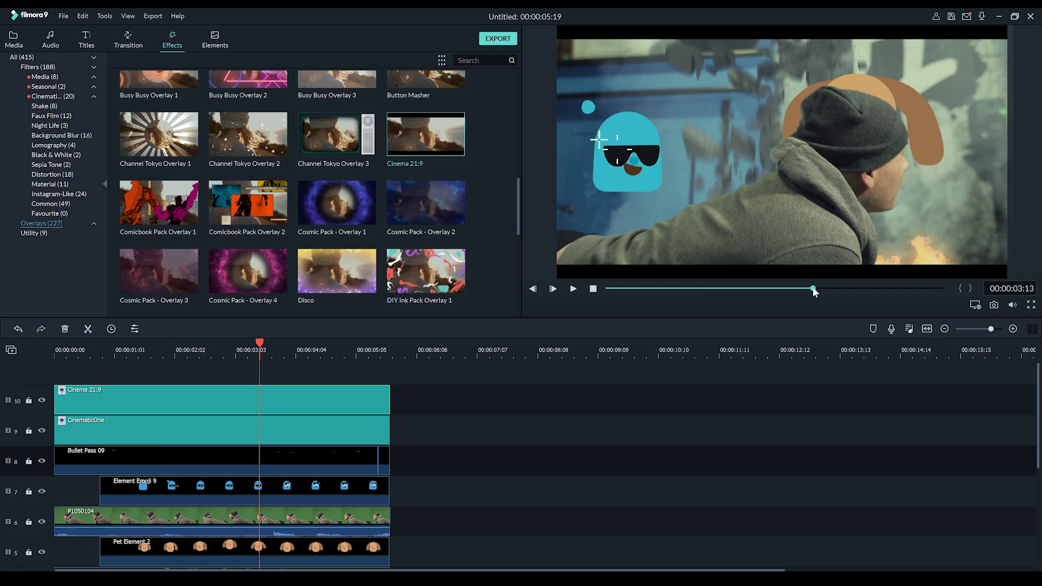